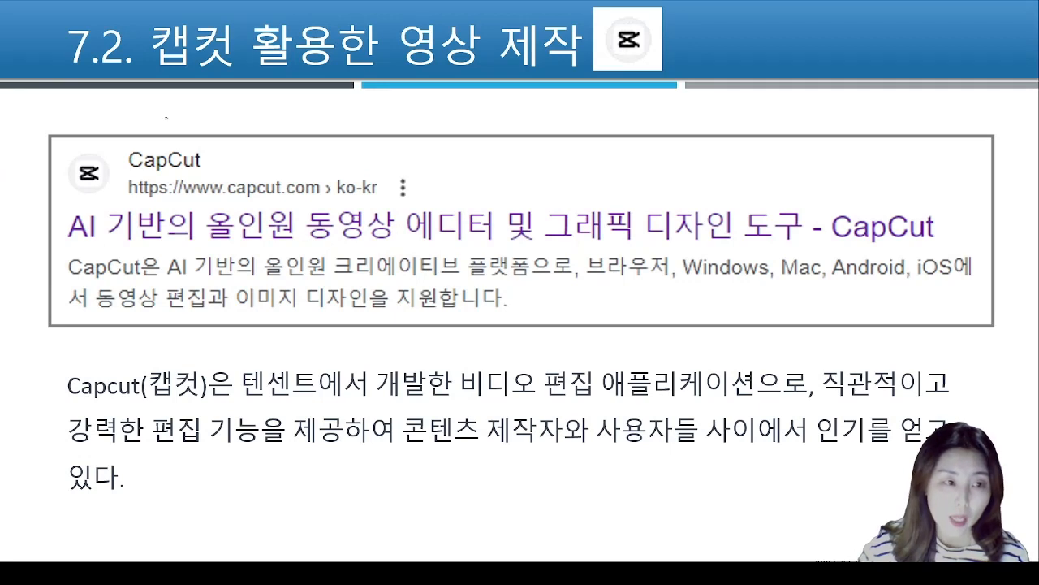
pyautogui.moveTo(221, 99)
pyautogui.mouseDown()
pyautogui.moveTo(134, 90)
pyautogui.moveTo(124, 56)
pyautogui.moveTo(188, 4)
pyautogui.moveTo(230, 38)
pyautogui.moveTo(238, 83)
pyautogui.moveTo(211, 95)
pyautogui.mouseUp()
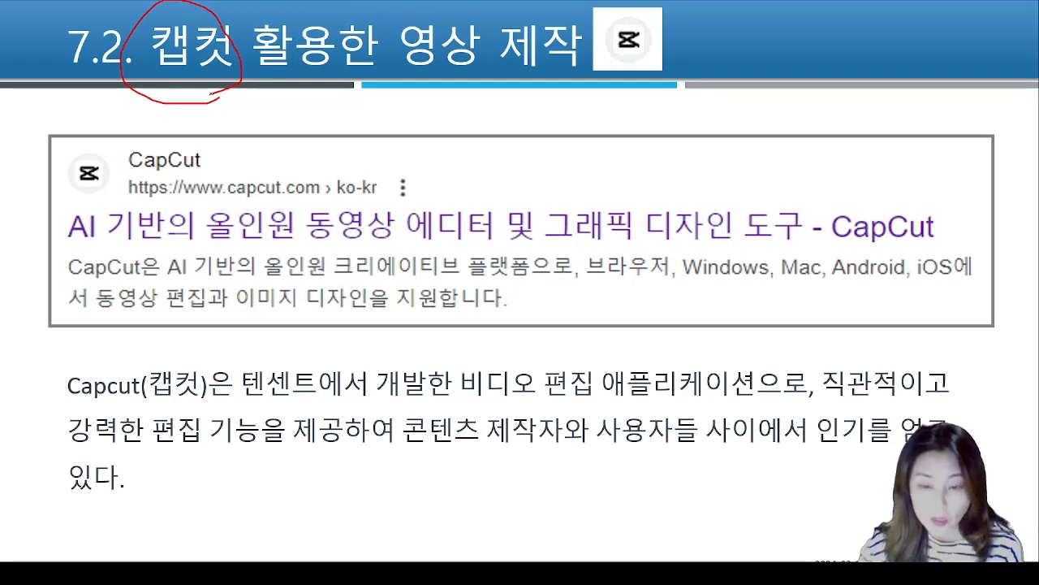
pyautogui.moveTo(70, 393); pyautogui.dragTo(234, 400)
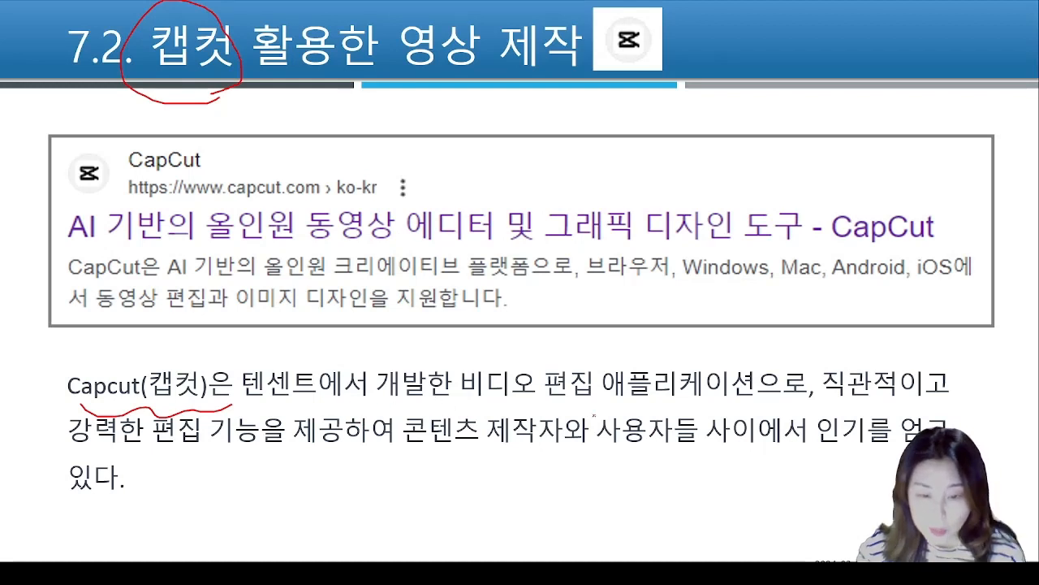
pyautogui.moveTo(401, 445); pyautogui.dragTo(546, 458)
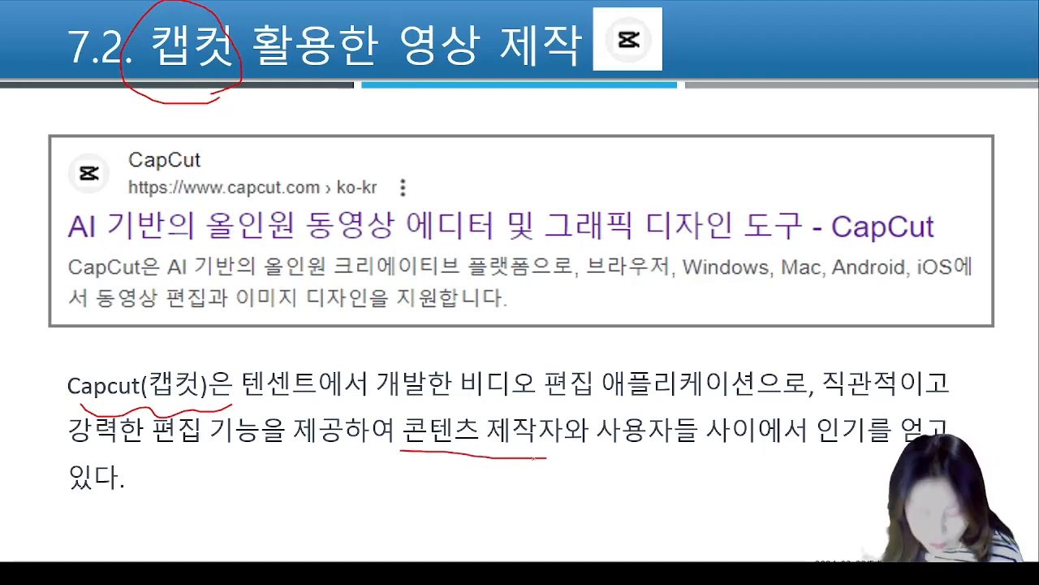
pyautogui.press('Right')
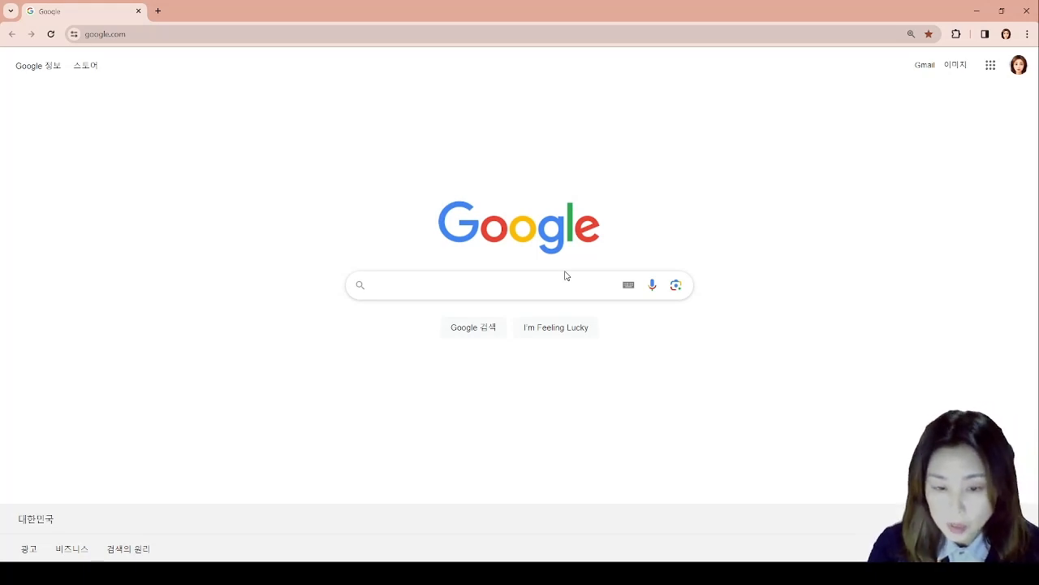
# - Search Google for 캡컷
pyautogui.click(529, 287)
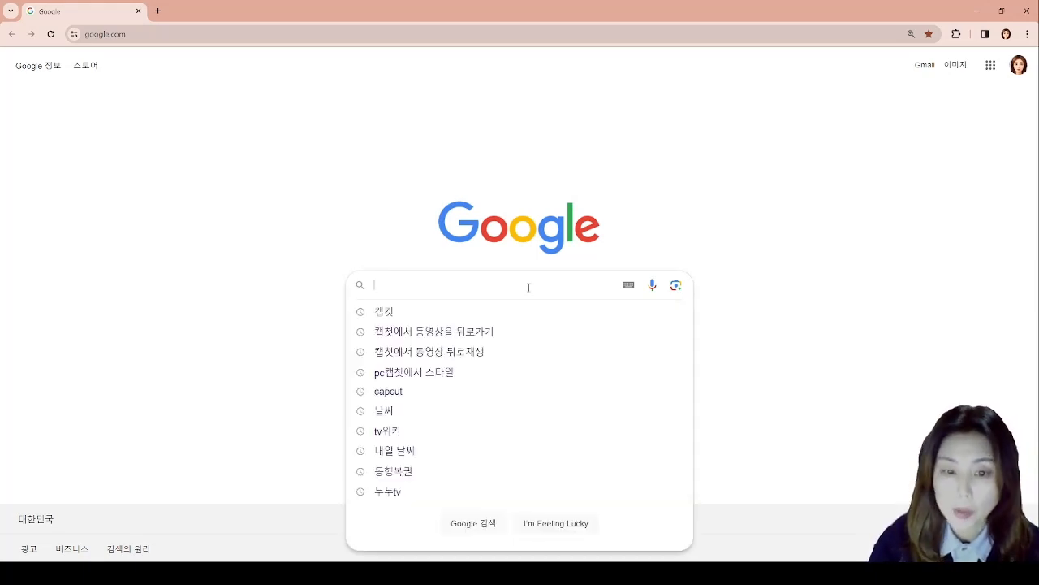
pyautogui.write('zoqcj')
pyautogui.press('BackSpace')
pyautogui.press('BackSpace')
pyautogui.press('BackSpace')
pyautogui.press('BackSpace')
pyautogui.press('BackSpace')
pyautogui.press('Hangul')
pyautogui.write('캡ㅊ')
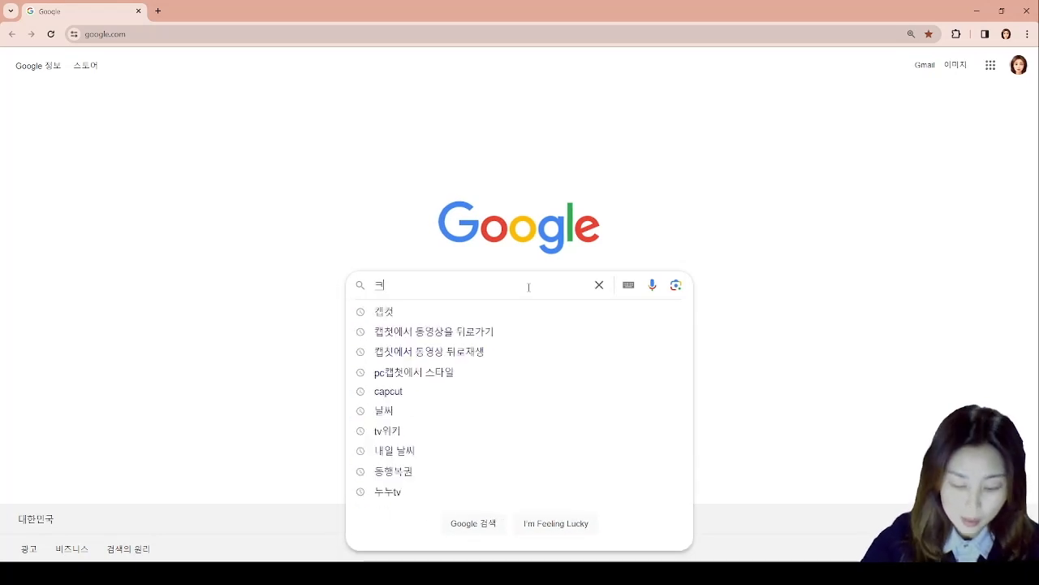
pyautogui.press('BackSpace')
pyautogui.write('컷')
pyautogui.press('Return')
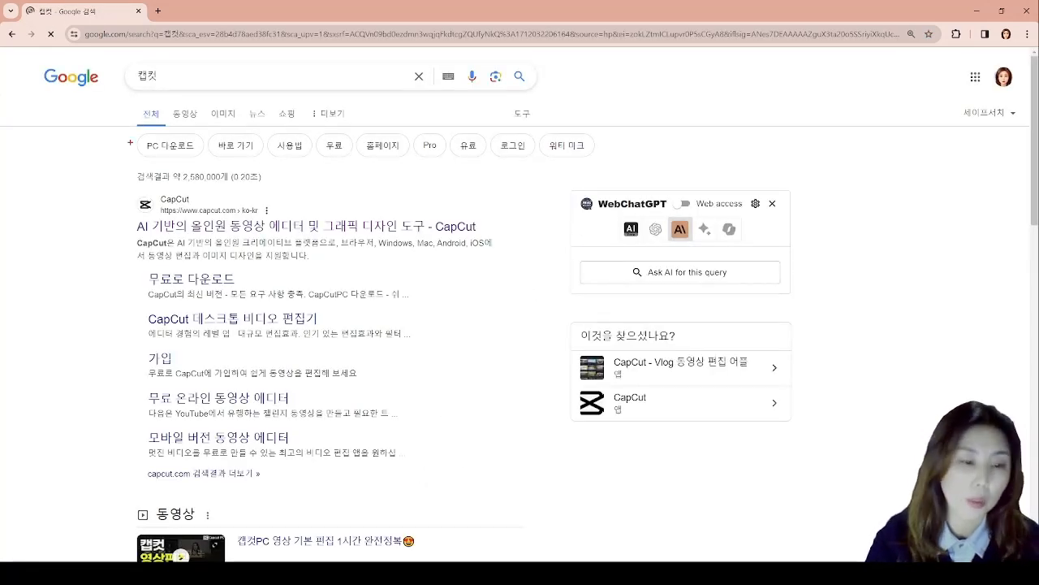
# - Open the official CapCut website from the main search result
pyautogui.moveTo(118, 182); pyautogui.dragTo(491, 239)
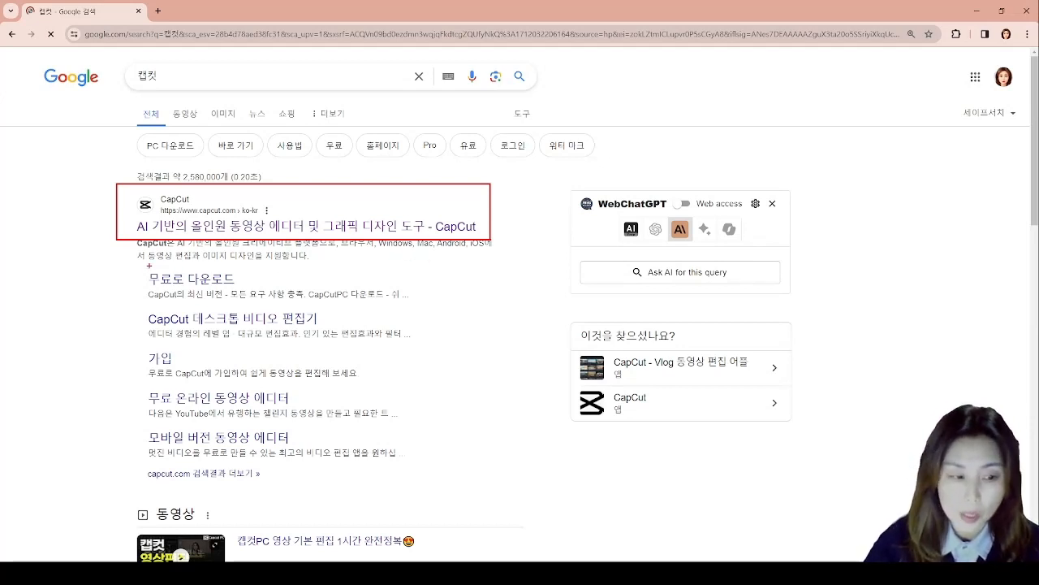
pyautogui.moveTo(149, 265); pyautogui.dragTo(236, 289)
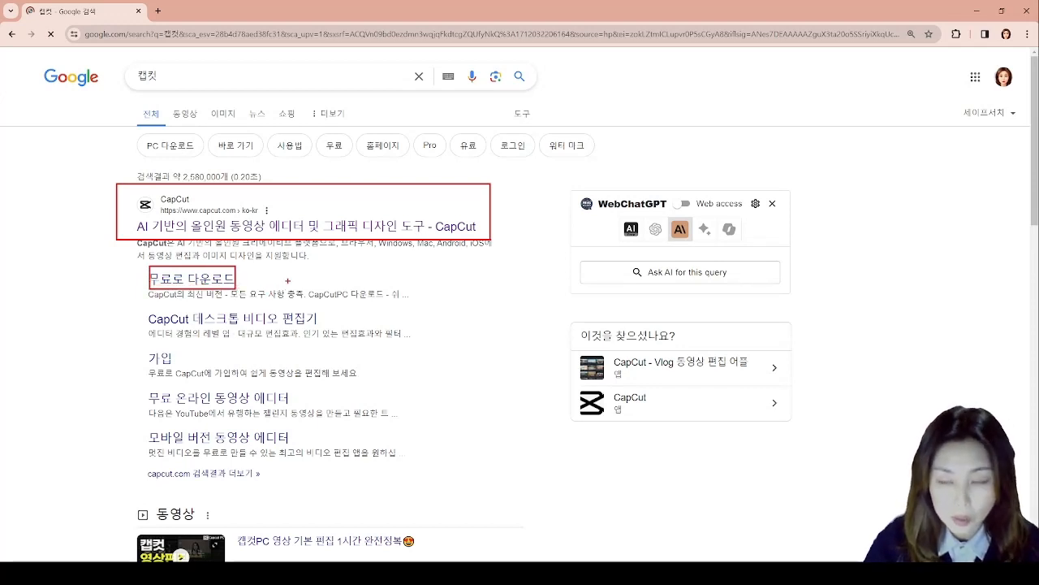
pyautogui.press('Escape')
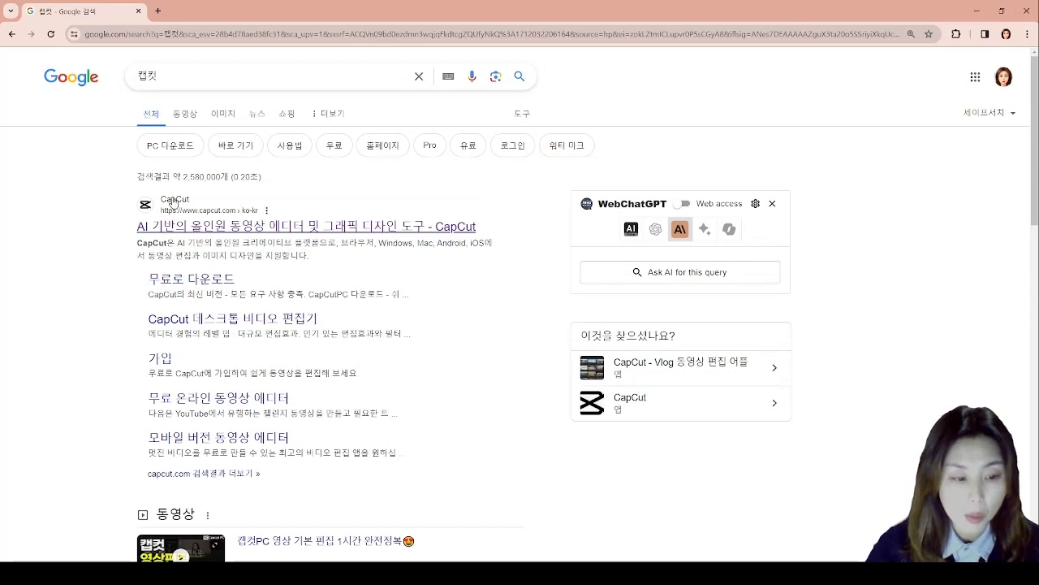
pyautogui.click(173, 201)
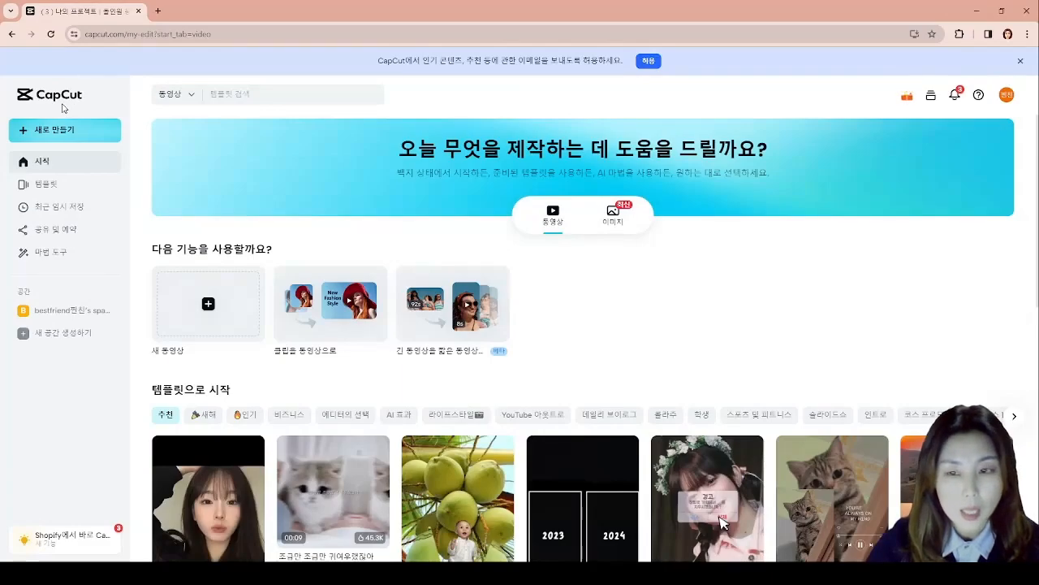
# - Open the options for creating new content and examine the magic tools, including background removal and AI colour correction
pyautogui.click(49, 132)
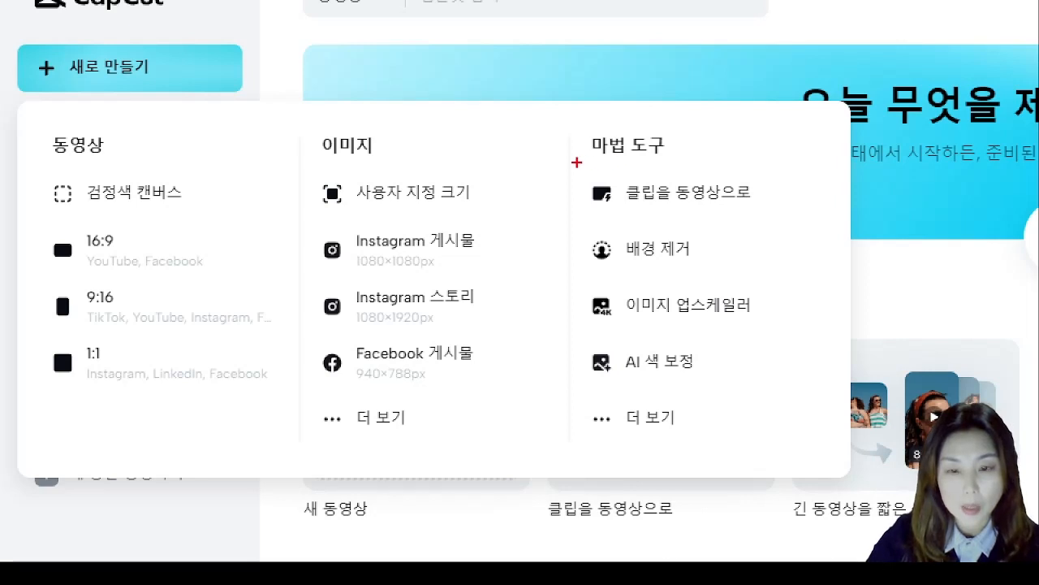
pyautogui.moveTo(590, 161); pyautogui.dragTo(786, 396)
pyautogui.moveTo(695, 255); pyautogui.dragTo(704, 245)
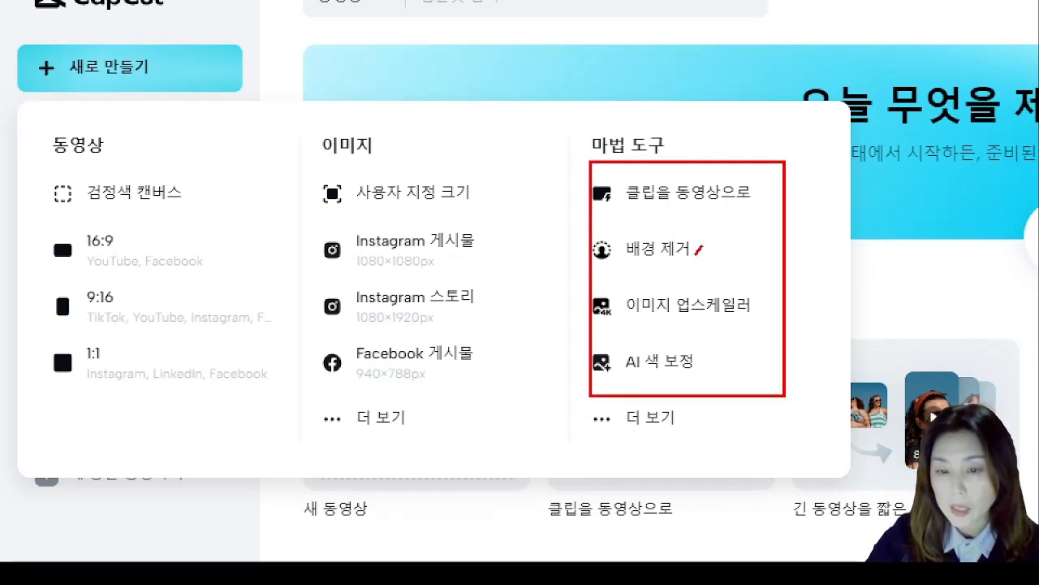
pyautogui.moveTo(704, 368); pyautogui.dragTo(719, 363)
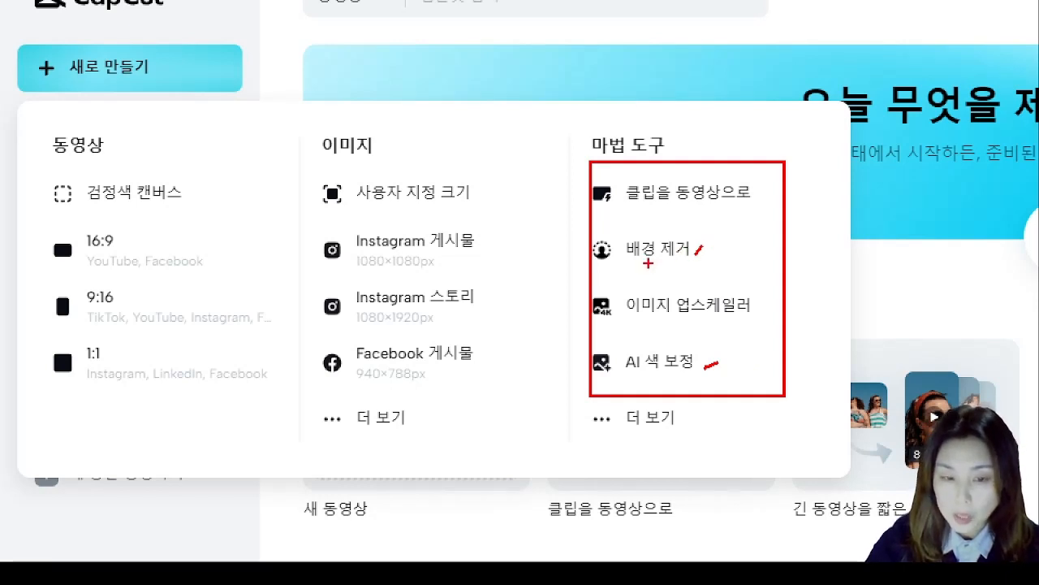
pyautogui.moveTo(626, 262); pyautogui.dragTo(665, 268)
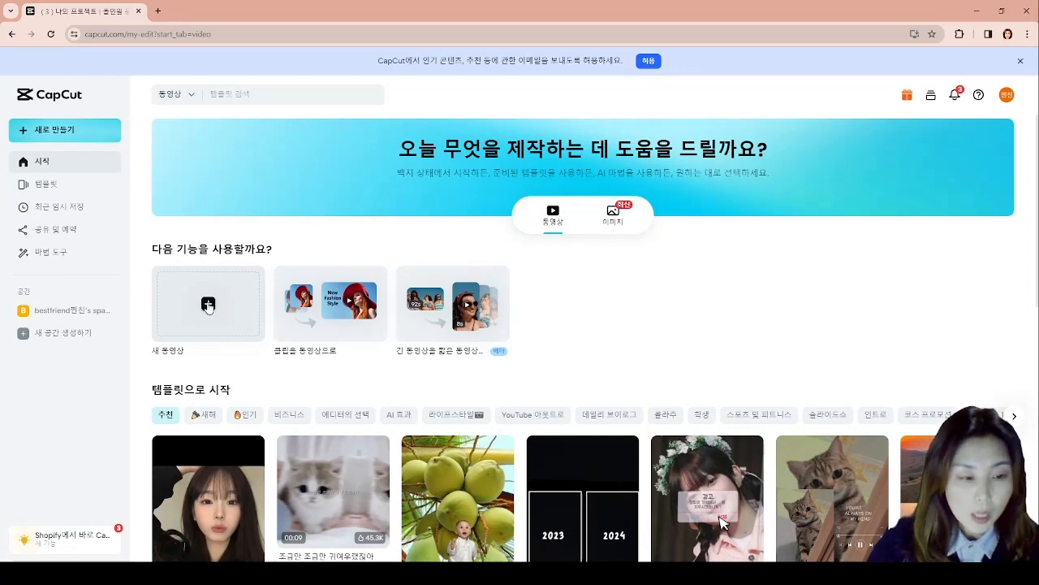
# - Create a new blank video project and place the 산책2.mp4 clip from the media library on its canvas
pyautogui.moveTo(156, 262)
pyautogui.mouseDown()
pyautogui.moveTo(258, 328)
pyautogui.moveTo(268, 349)
pyautogui.mouseUp()
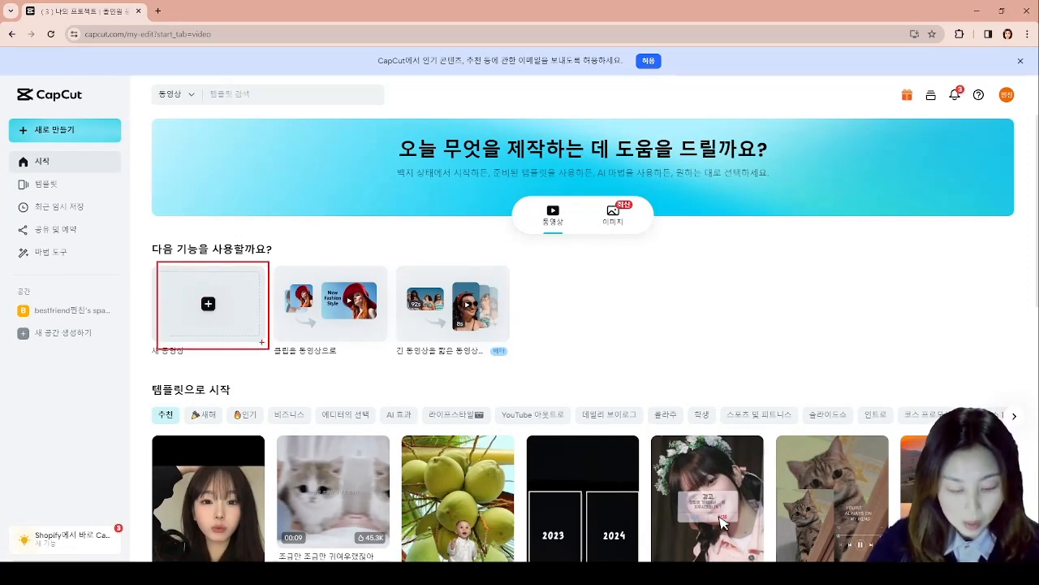
pyautogui.click(210, 305)
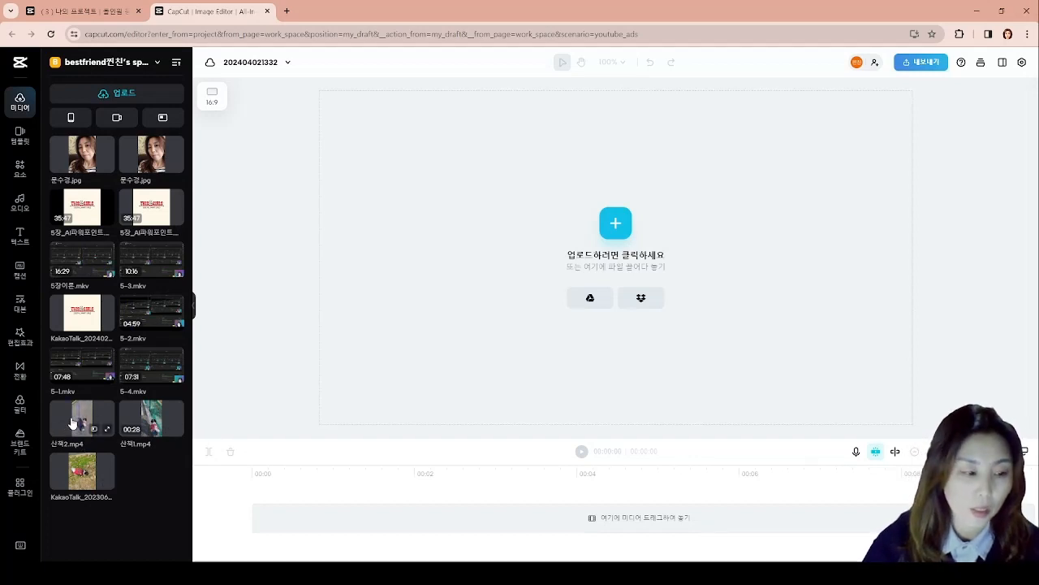
pyautogui.moveTo(110, 420); pyautogui.dragTo(569, 308)
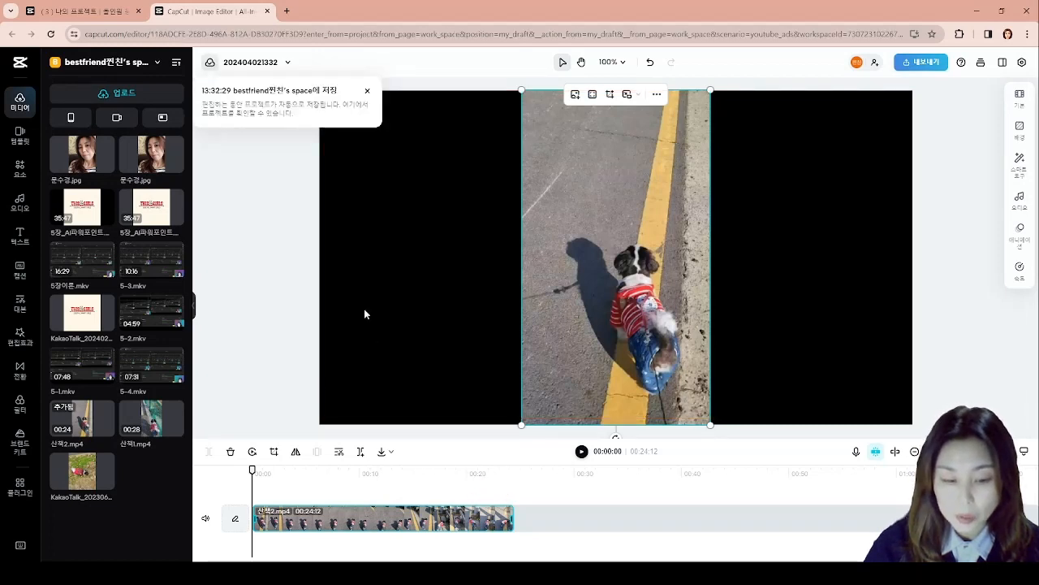
pyautogui.click(367, 91)
pyautogui.click(778, 303)
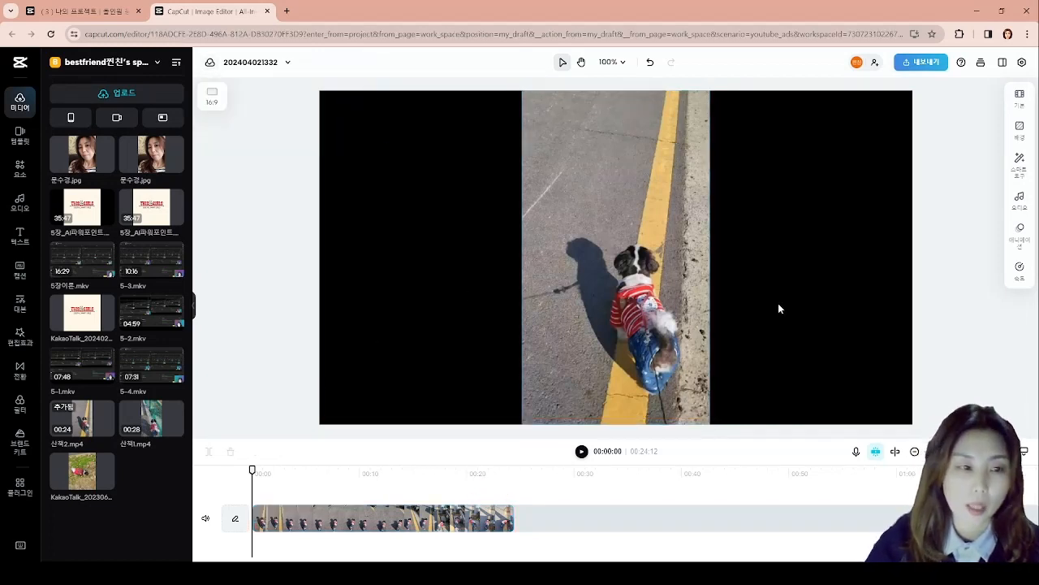
# - Preview the 산책2.mp4 clip to its end at an enlarged timeline scale and return the playhead to the start
pyautogui.click(581, 452)
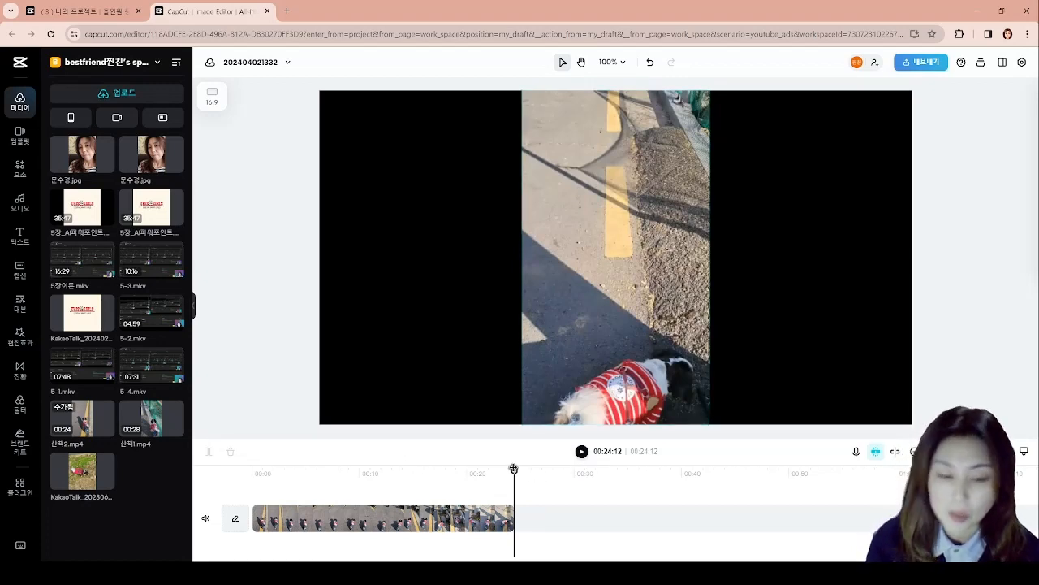
pyautogui.moveTo(514, 469); pyautogui.dragTo(244, 472)
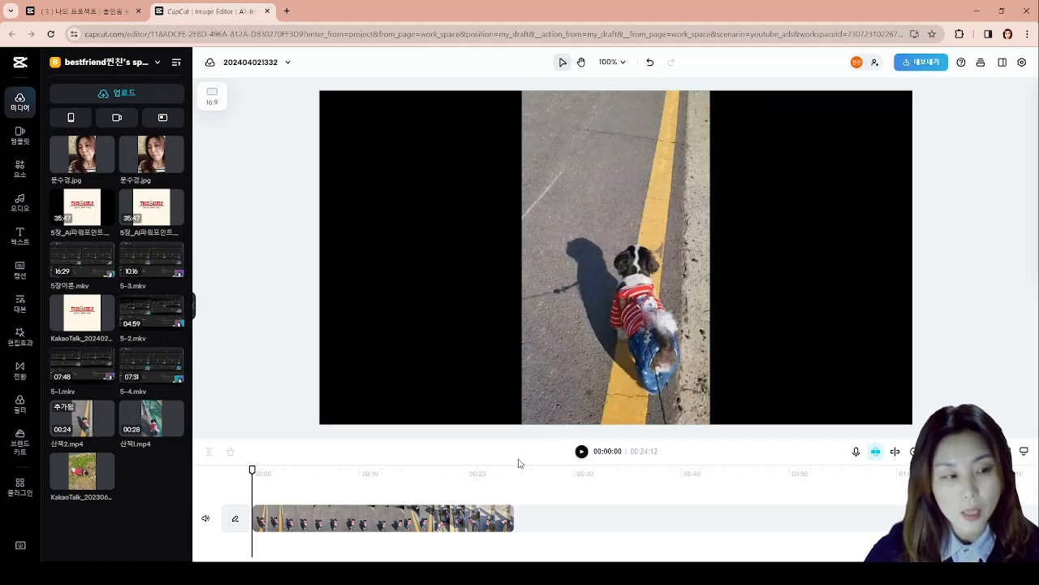
pyautogui.click(582, 451)
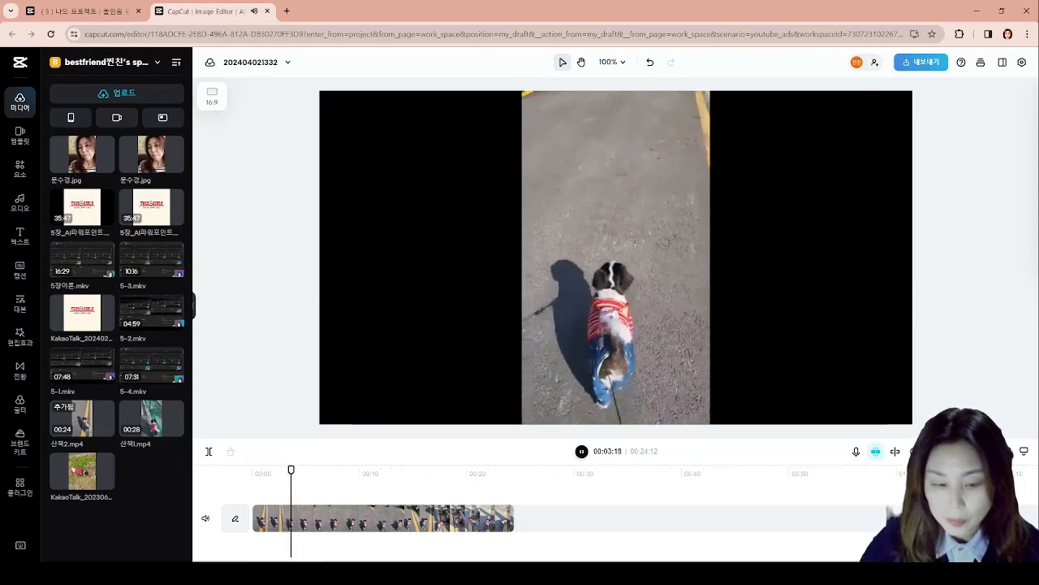
pyautogui.click(963, 451)
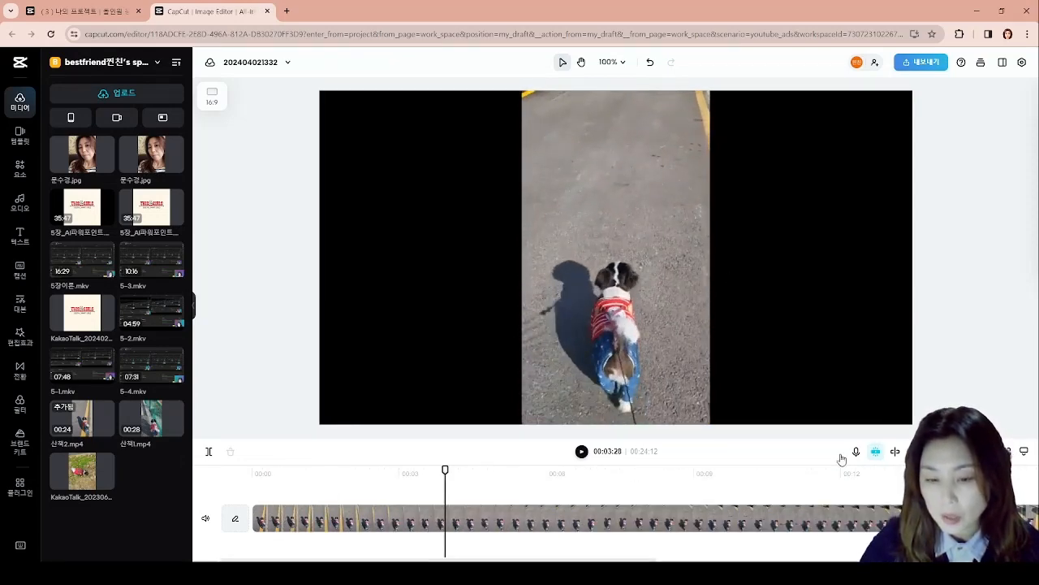
pyautogui.click(915, 452)
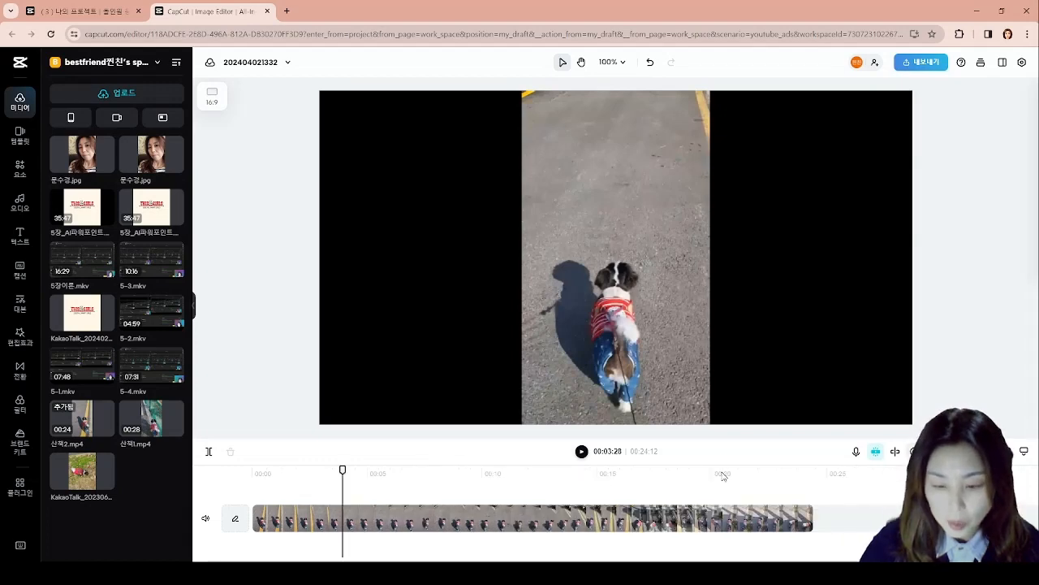
pyautogui.click(583, 452)
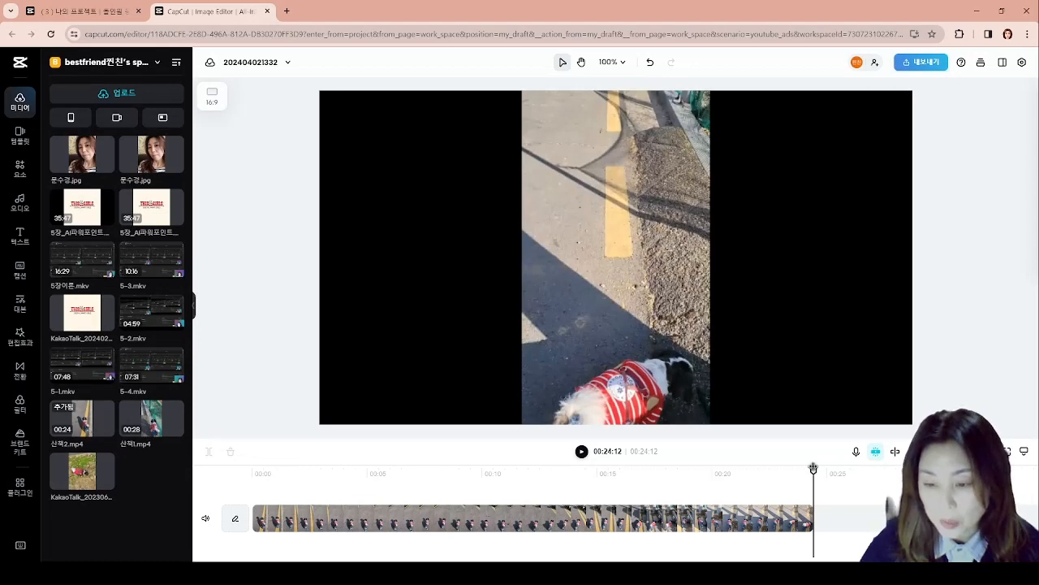
pyautogui.moveTo(814, 470); pyautogui.dragTo(253, 470)
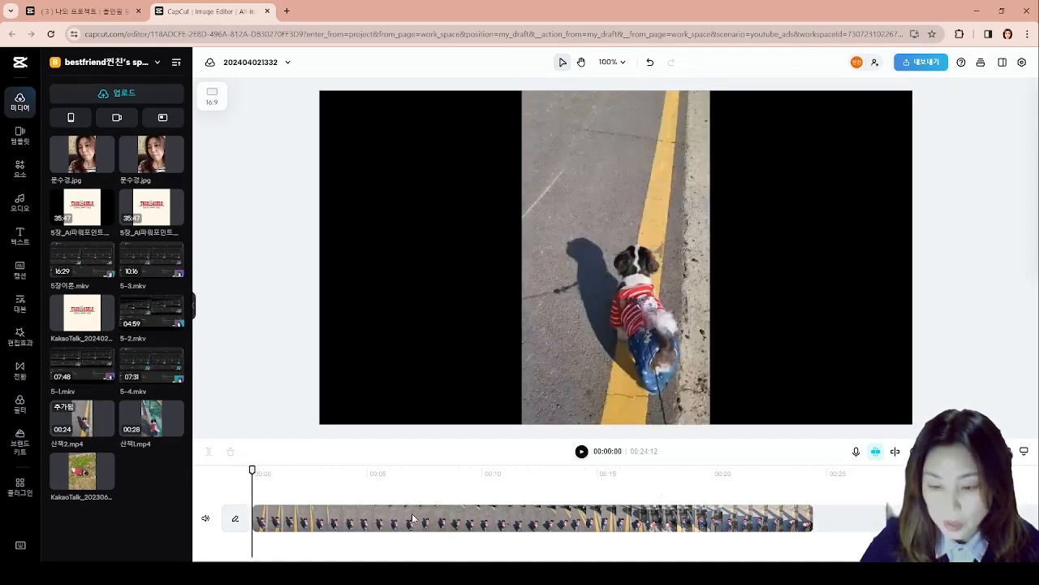
# - Play the clip from the start, pause at 00:02:19 and split it at that point
pyautogui.click(582, 452)
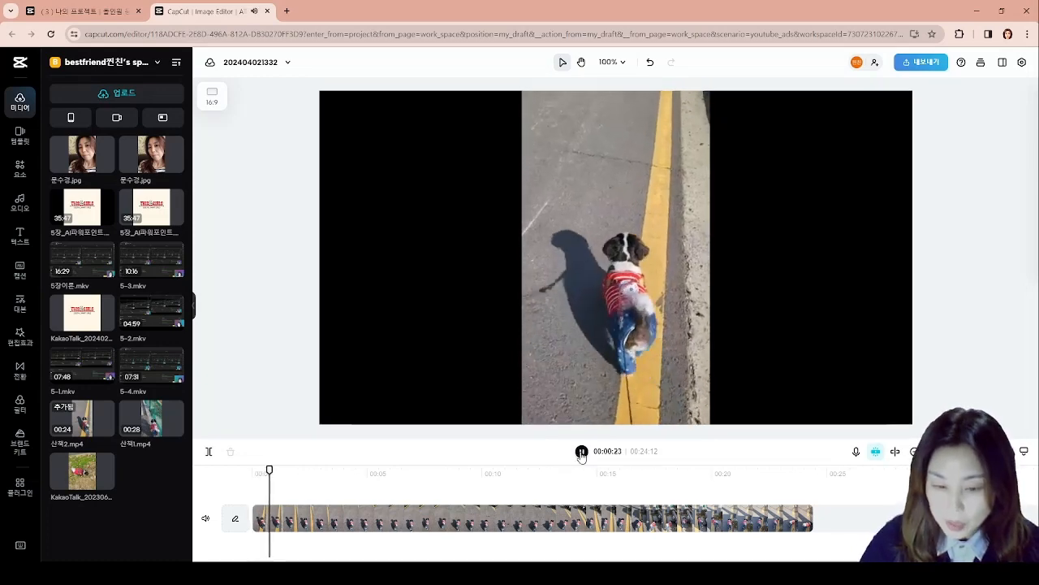
pyautogui.click(582, 452)
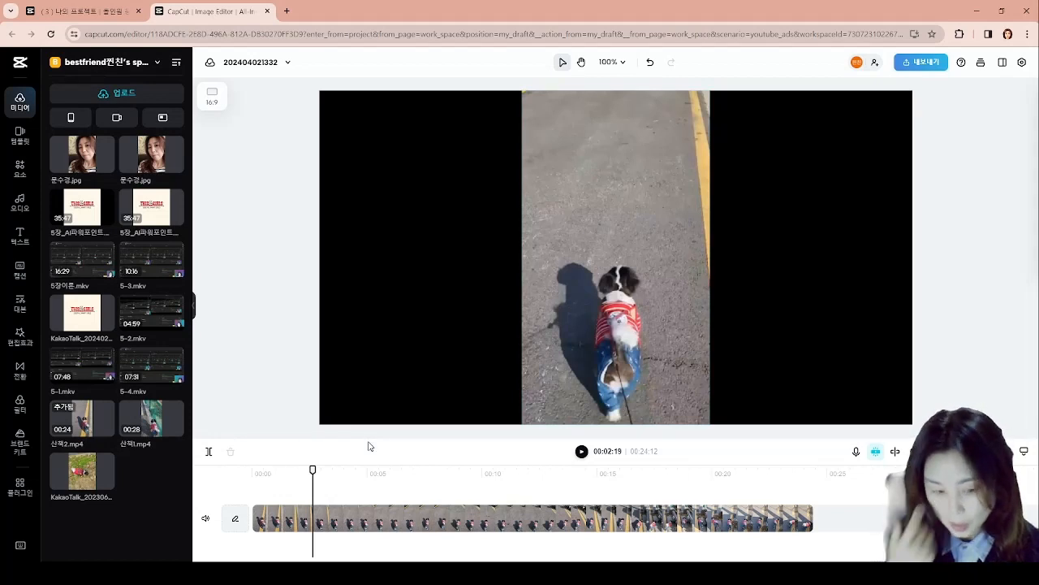
pyautogui.moveTo(249, 493); pyautogui.dragTo(310, 547)
pyautogui.moveTo(317, 493); pyautogui.dragTo(820, 545)
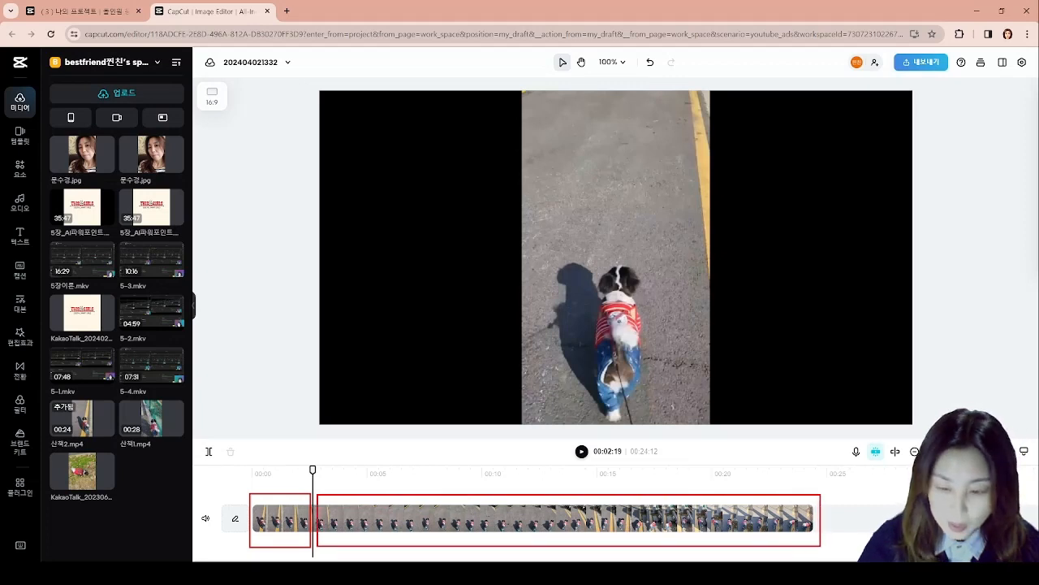
pyautogui.moveTo(302, 463)
pyautogui.mouseDown()
pyautogui.moveTo(324, 477)
pyautogui.moveTo(314, 480)
pyautogui.moveTo(299, 458)
pyautogui.moveTo(313, 413)
pyautogui.mouseUp()
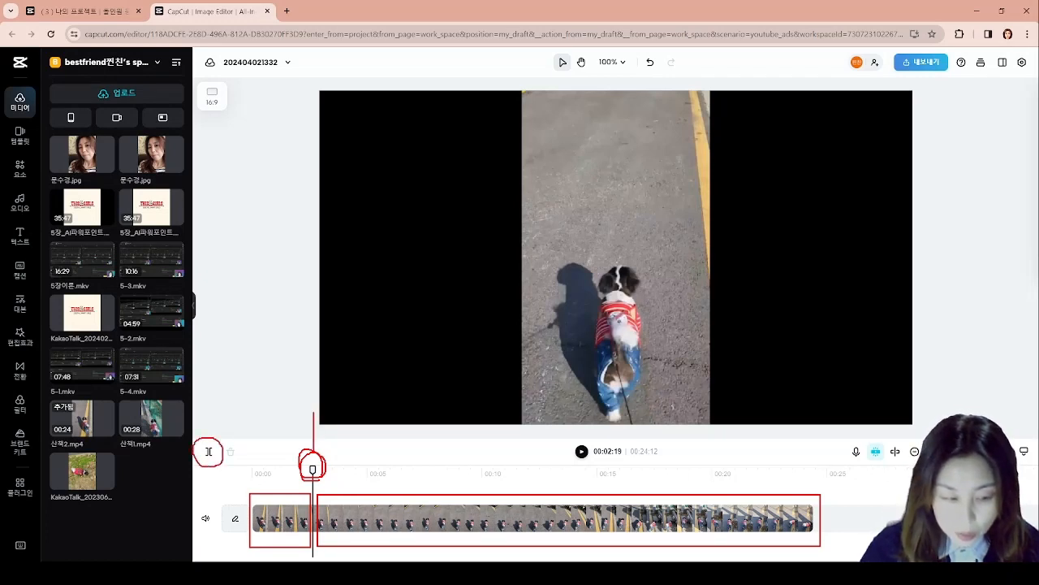
pyautogui.press('Escape')
pyautogui.click(208, 451)
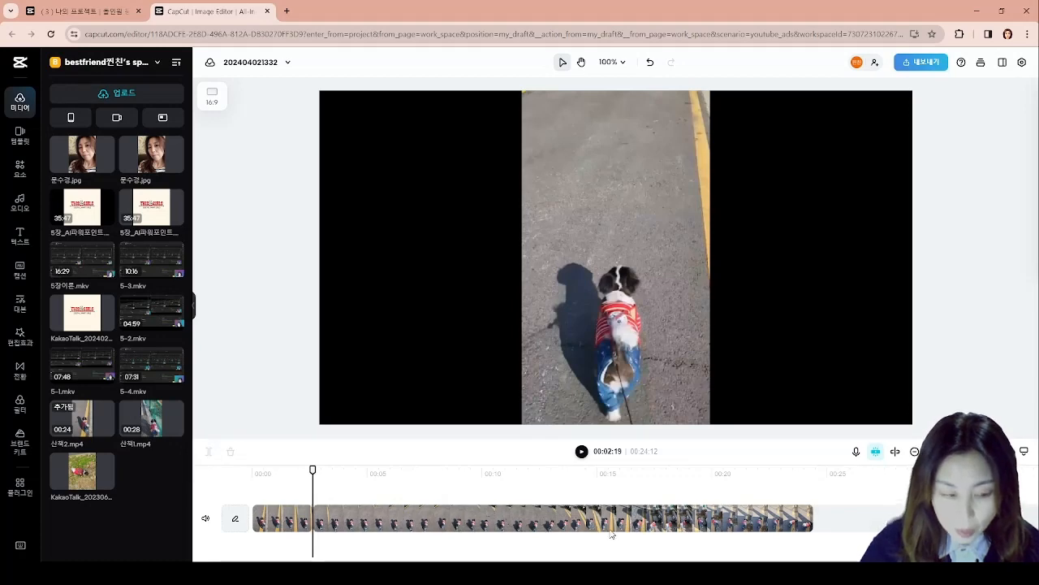
# - Move the playhead to 00:10:12 and select the first segment of 산책2.mp4 on the timeline
pyautogui.moveTo(312, 471); pyautogui.dragTo(491, 470)
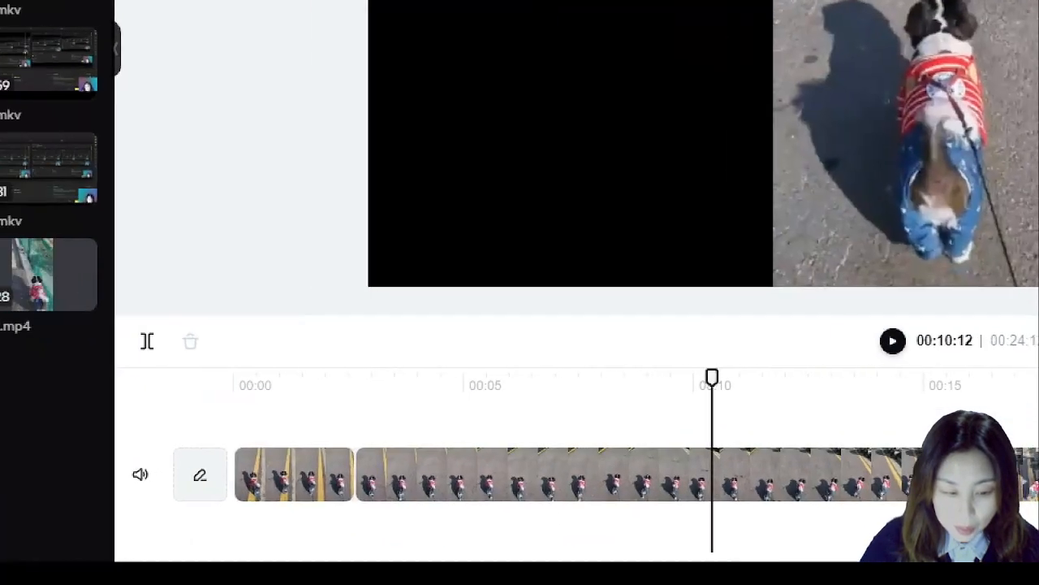
pyautogui.click(246, 452)
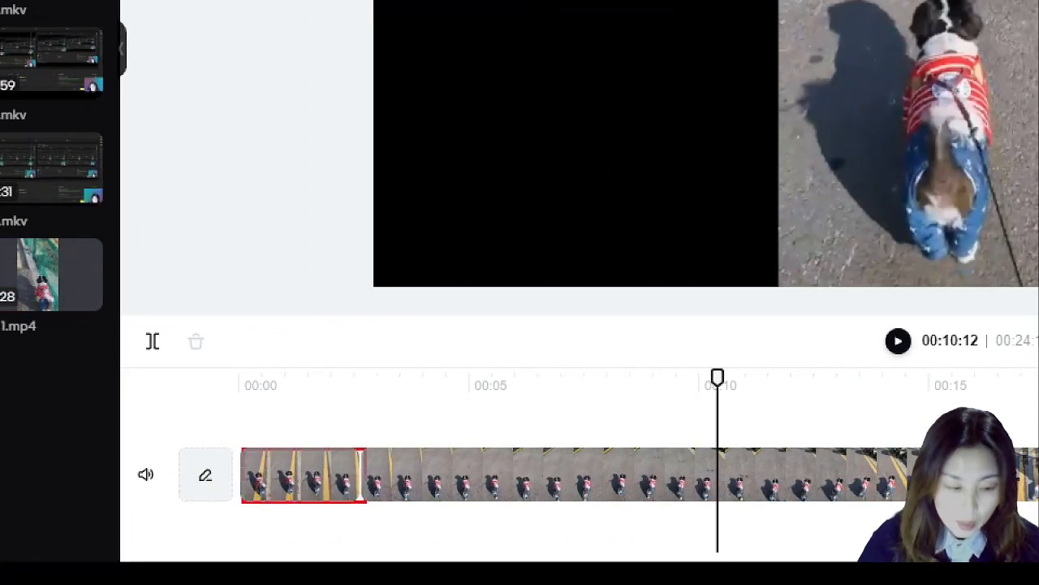
pyautogui.moveTo(355, 449)
pyautogui.mouseDown()
pyautogui.moveTo(355, 499)
pyautogui.moveTo(853, 487)
pyautogui.moveTo(1007, 488)
pyautogui.moveTo(1021, 497)
pyautogui.mouseUp()
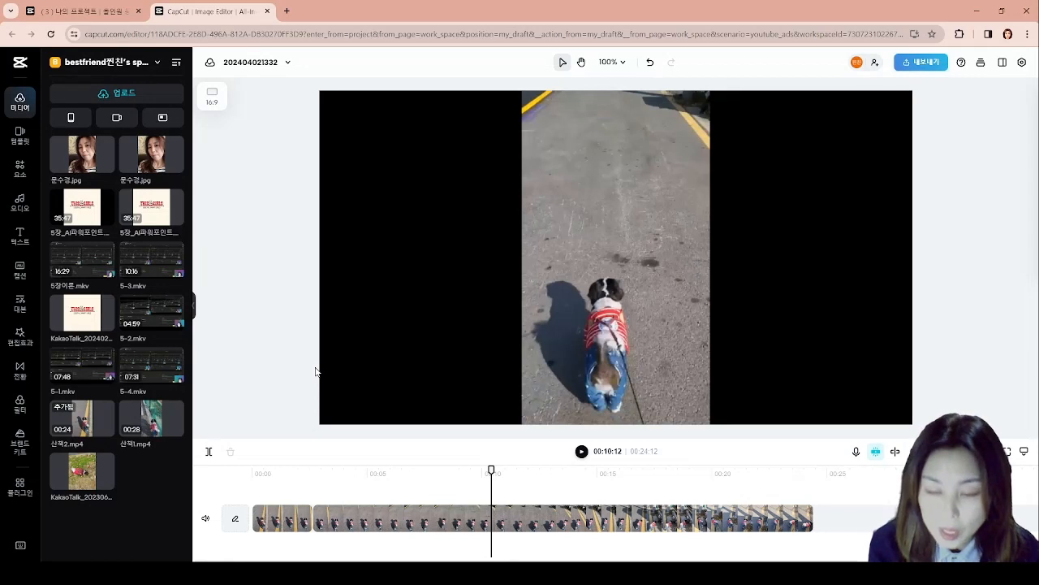
pyautogui.click(289, 521)
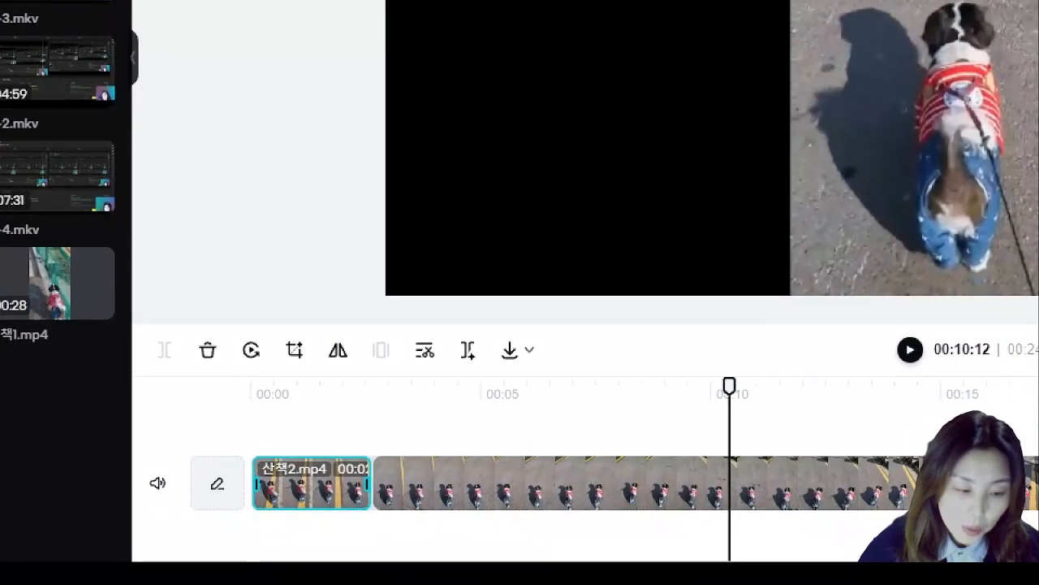
pyautogui.moveTo(170, 366)
pyautogui.mouseDown()
pyautogui.moveTo(150, 352)
pyautogui.moveTo(159, 334)
pyautogui.moveTo(165, 370)
pyautogui.mouseUp()
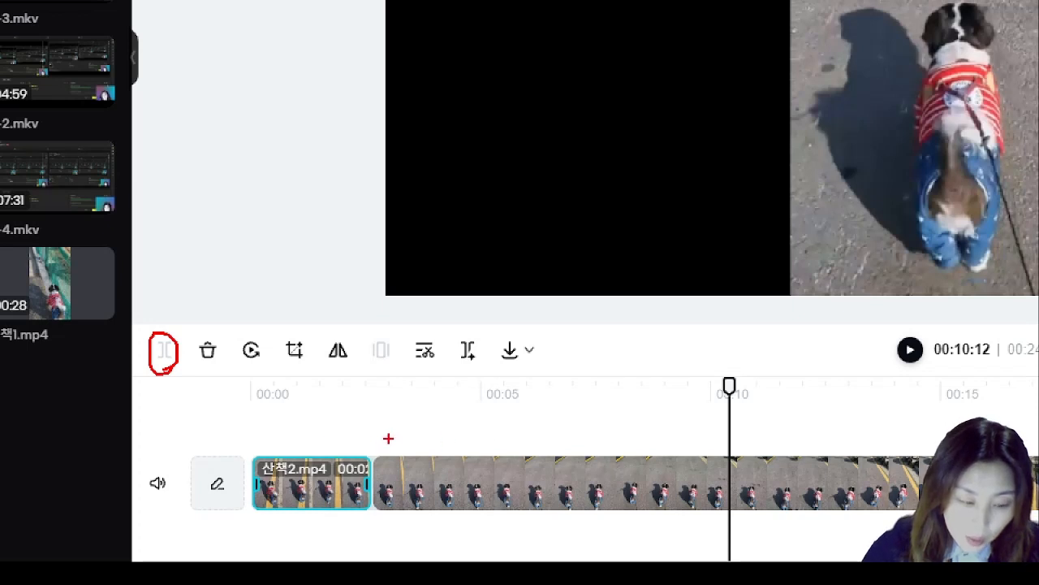
pyautogui.moveTo(248, 435); pyautogui.dragTo(379, 522)
pyautogui.moveTo(731, 401); pyautogui.dragTo(754, 388)
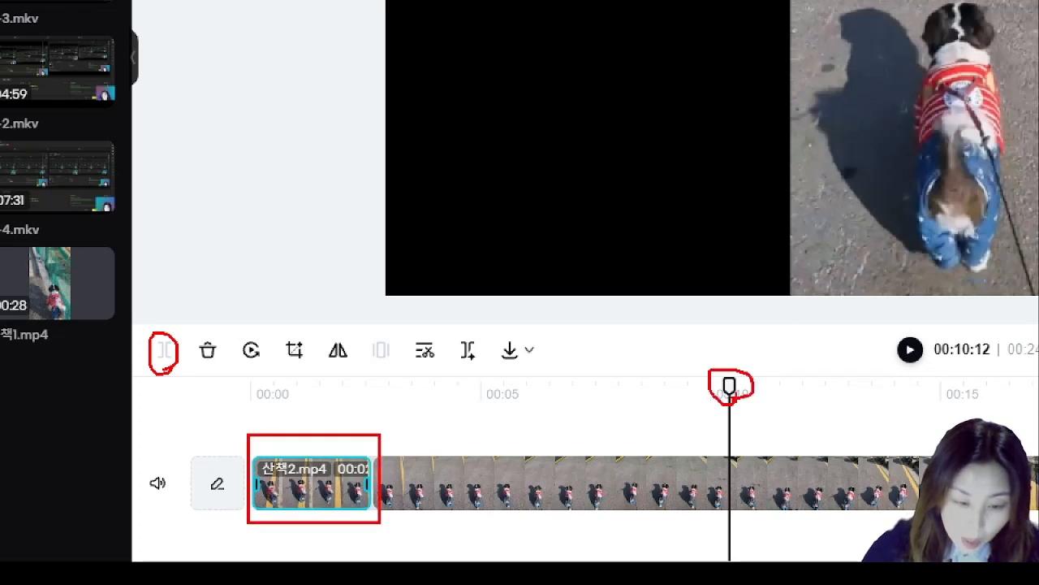
pyautogui.moveTo(165, 332); pyautogui.dragTo(177, 303)
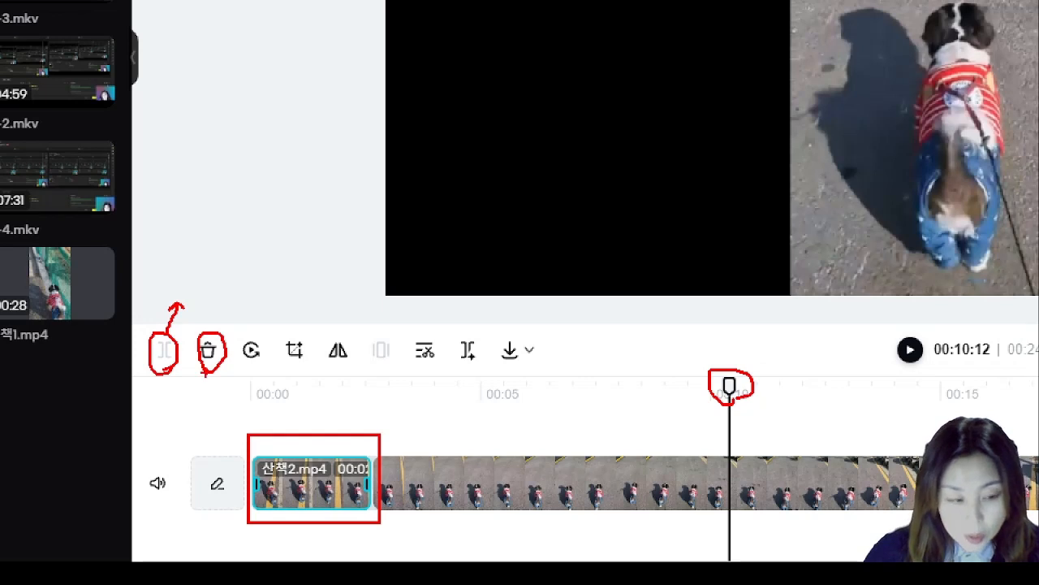
pyautogui.moveTo(243, 367); pyautogui.dragTo(261, 367)
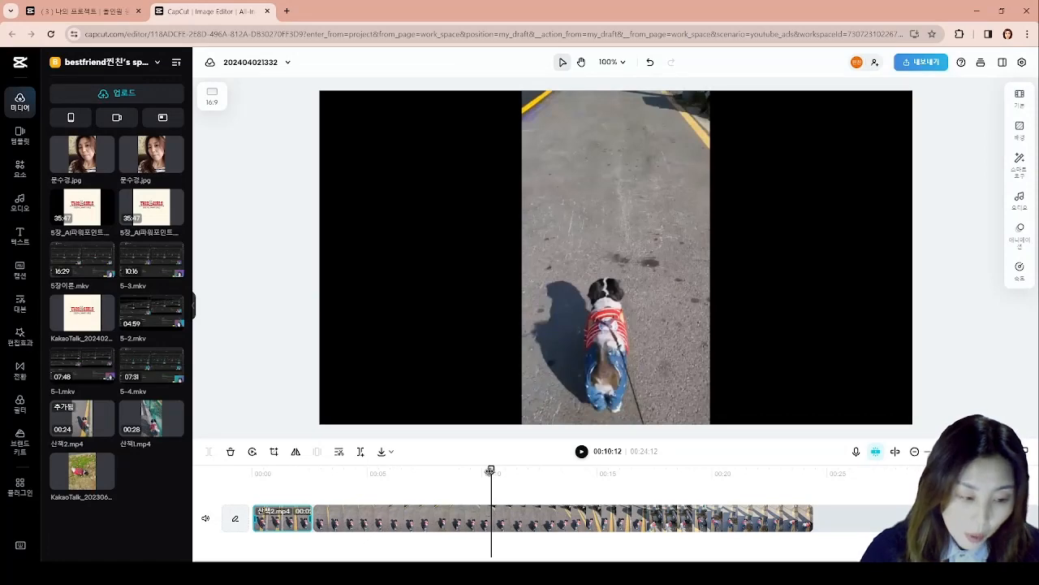
# - Play from the start past the first segment, pause at 00:03:04 and reverse that segment
pyautogui.moveTo(491, 471); pyautogui.dragTo(253, 471)
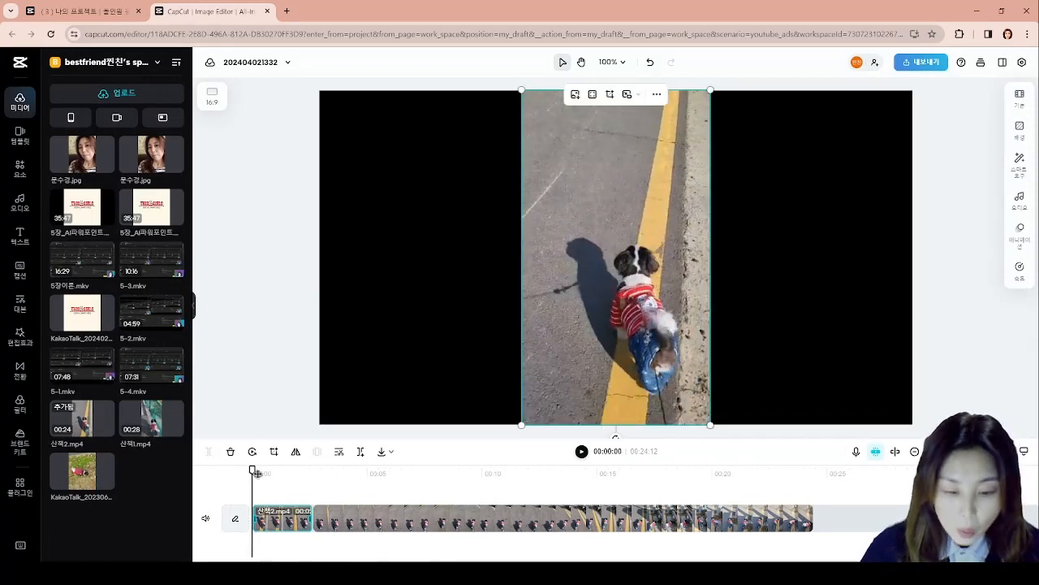
pyautogui.click(581, 453)
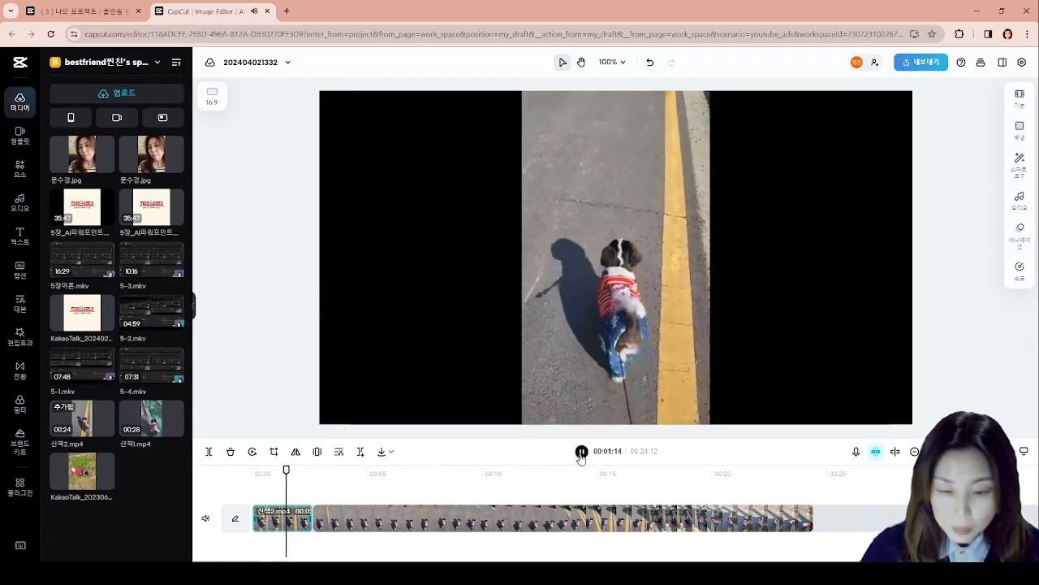
pyautogui.click(580, 453)
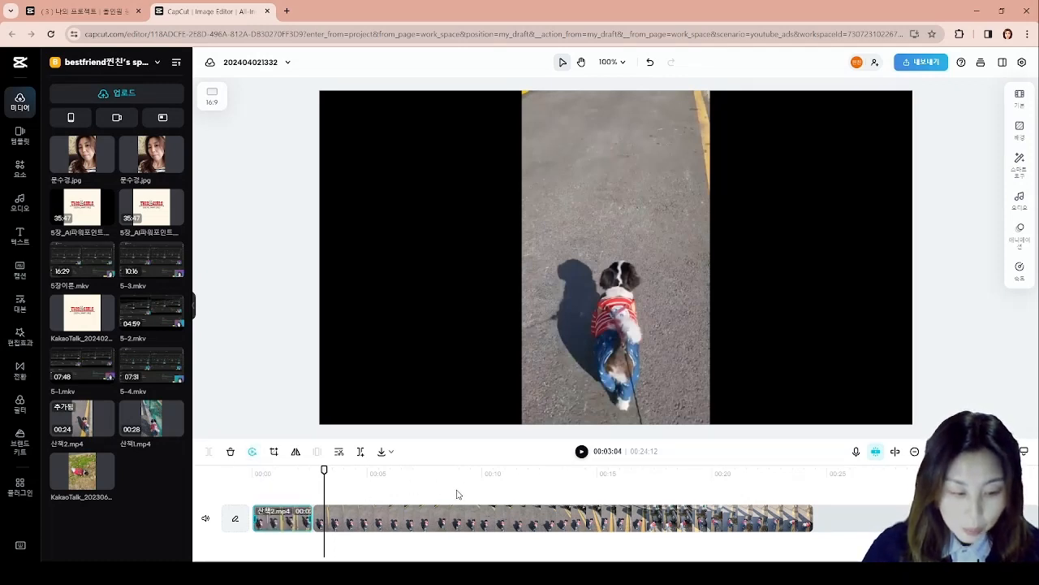
# - Play the timeline from the start to check the reversed first segment, and pause at 00:05:04
pyautogui.moveTo(324, 470); pyautogui.dragTo(252, 470)
pyautogui.click(582, 451)
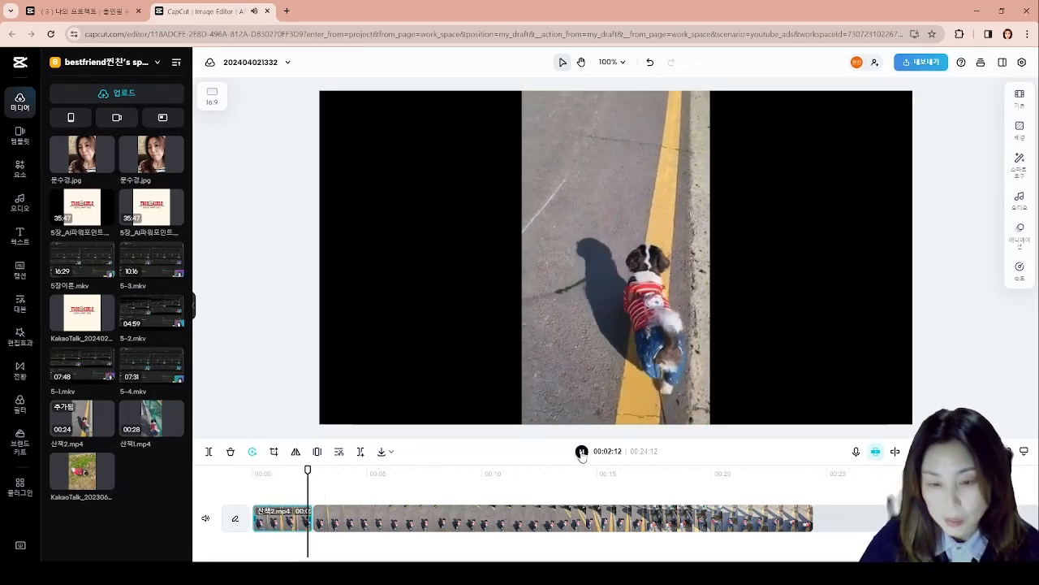
pyautogui.click(333, 514)
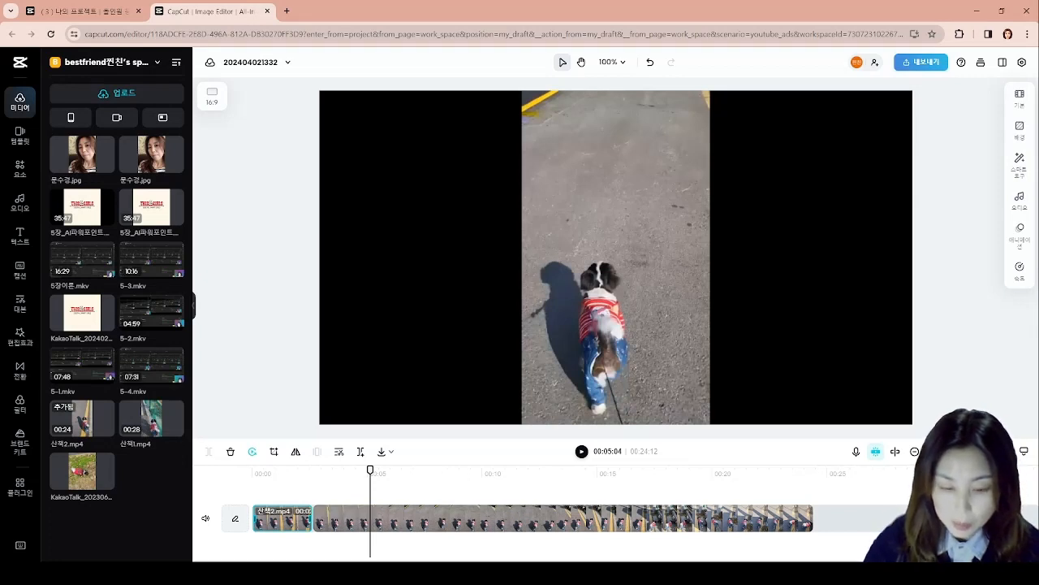
pyautogui.hotkey('ctrl', '1')
pyautogui.click(281, 517)
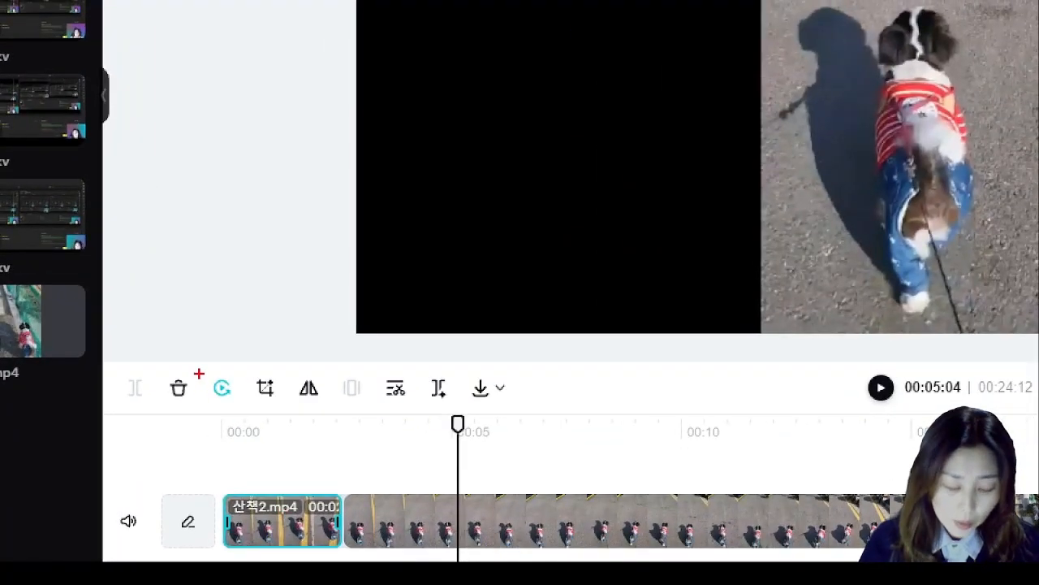
pyautogui.moveTo(199, 373); pyautogui.dragTo(242, 411)
pyautogui.press('Escape')
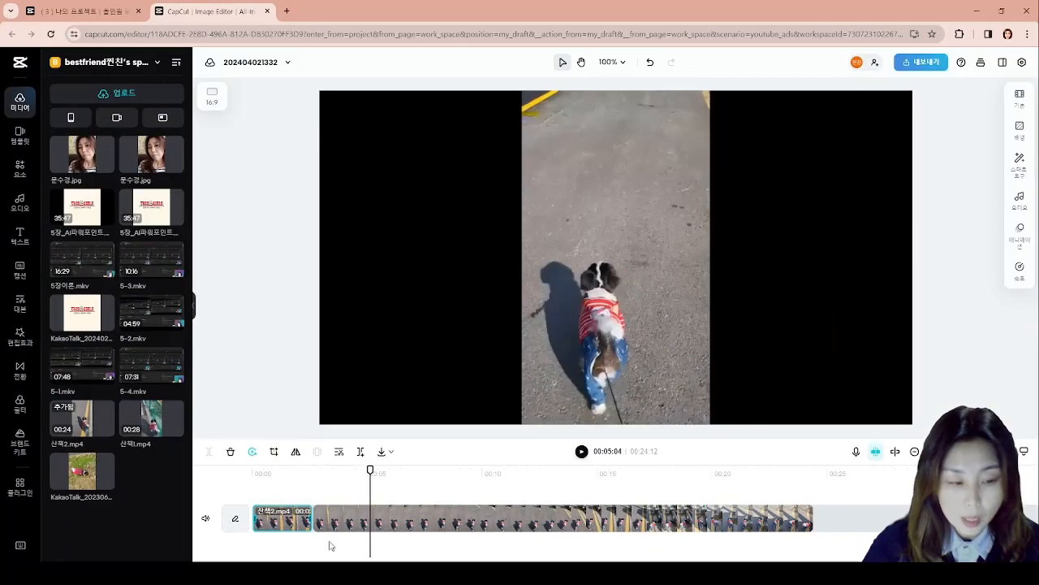
# - Replay the reversed first segment from the start
pyautogui.moveTo(371, 471); pyautogui.dragTo(250, 472)
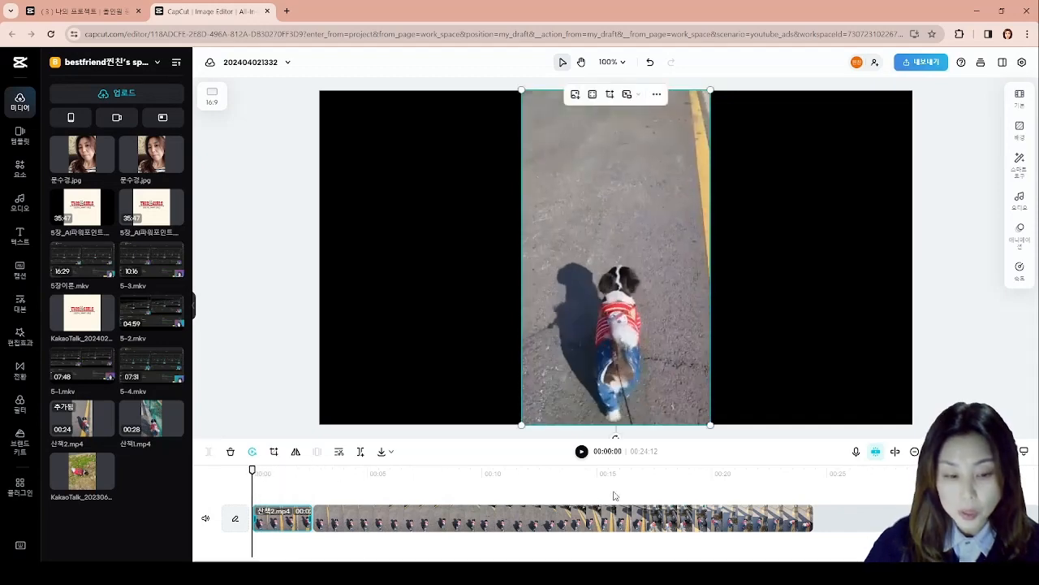
pyautogui.click(581, 453)
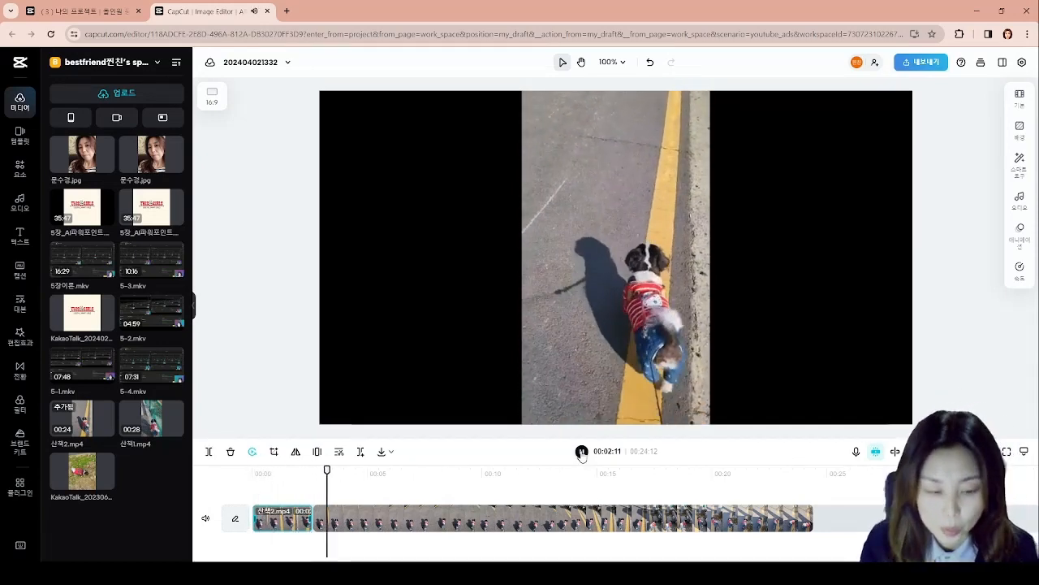
pyautogui.click(582, 452)
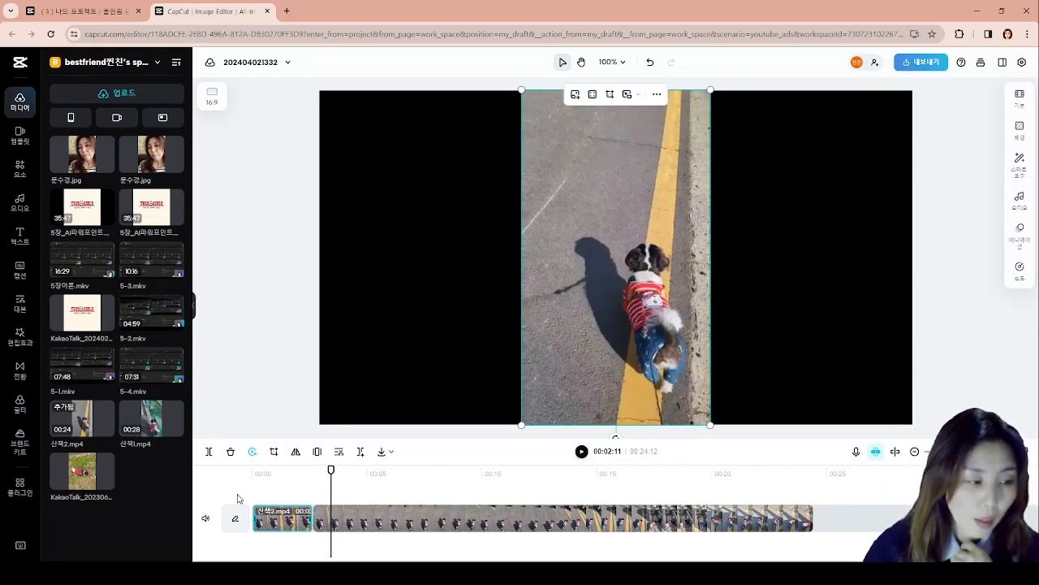
# - Open the template library and browse through the recommended templates to the end of the row
pyautogui.click(20, 334)
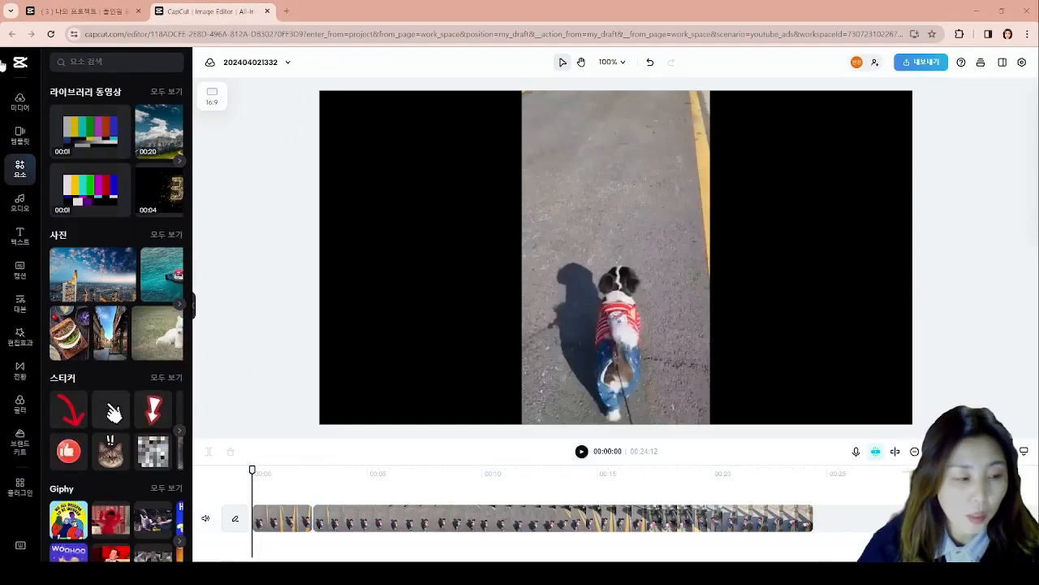
pyautogui.click(21, 138)
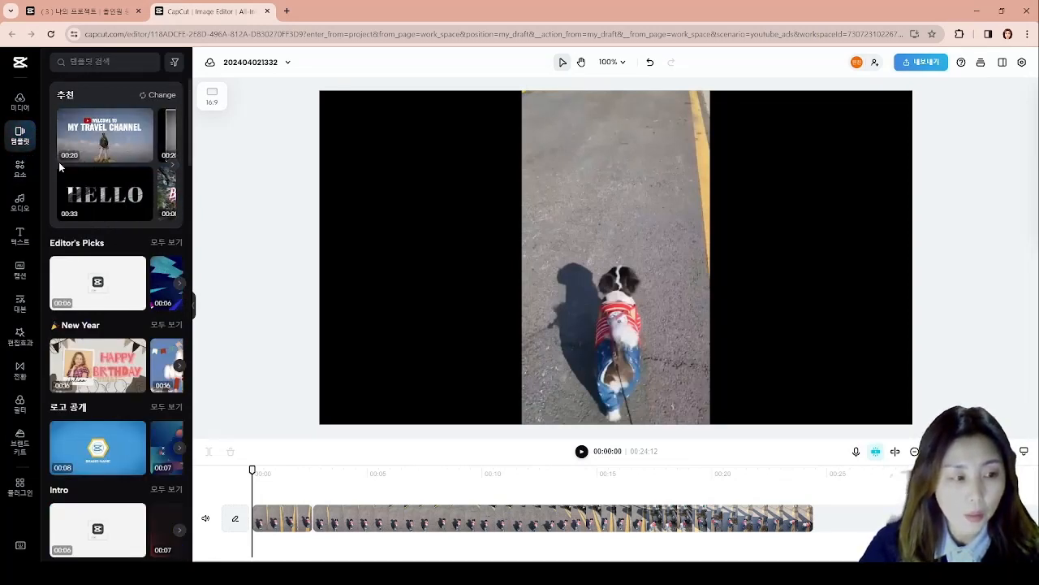
pyautogui.click(173, 166)
pyautogui.click(173, 166)
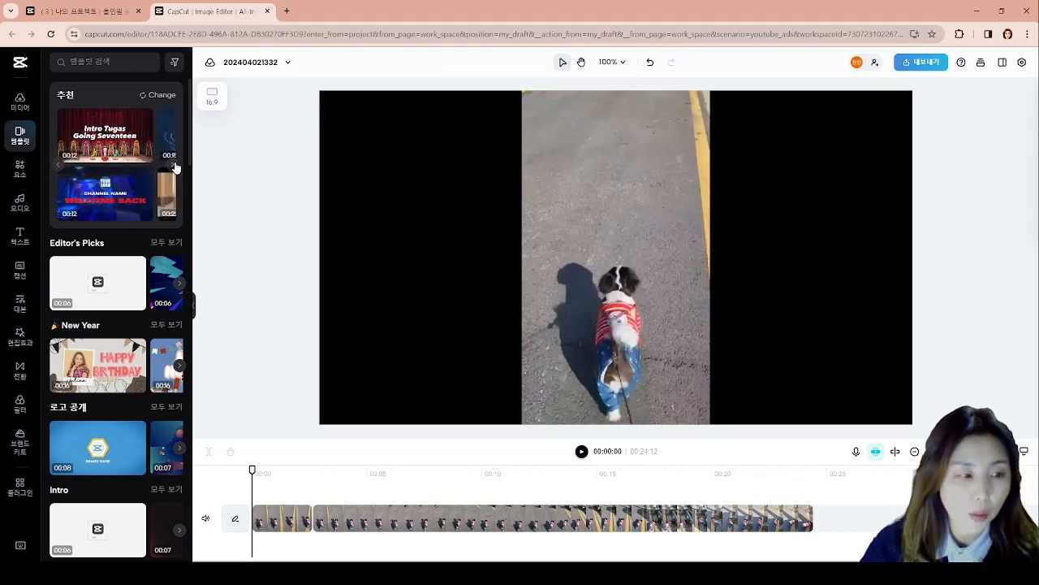
pyautogui.click(173, 166)
pyautogui.click(173, 166)
pyautogui.click(173, 166)
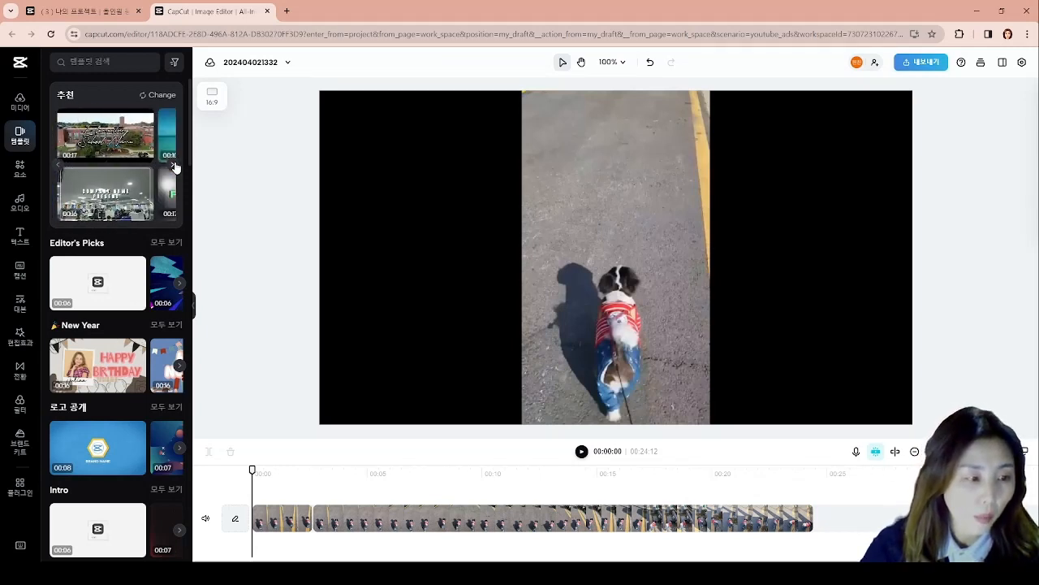
pyautogui.click(173, 166)
pyautogui.click(173, 166)
pyautogui.click(173, 165)
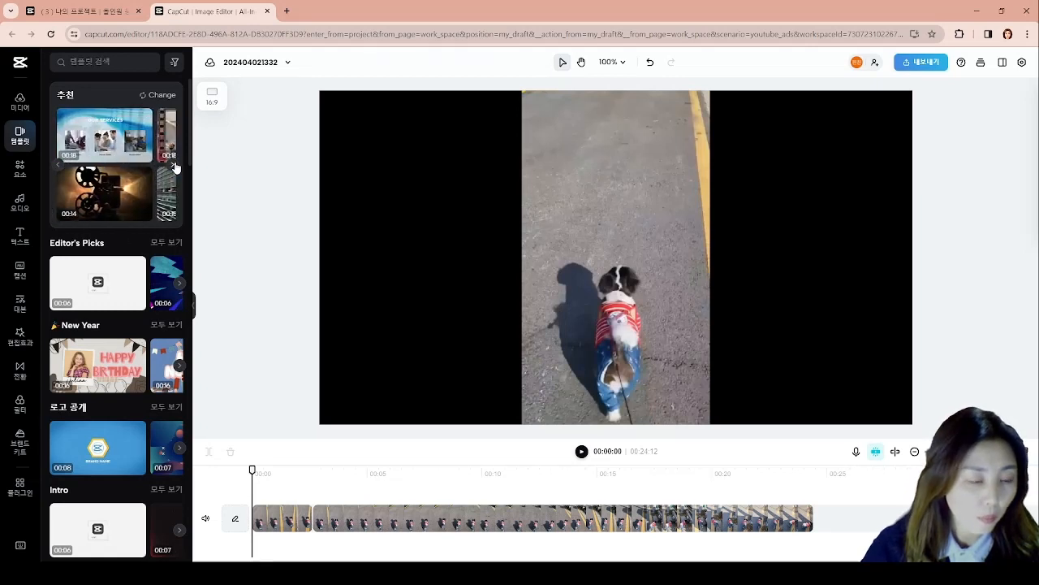
pyautogui.click(173, 166)
pyautogui.click(173, 166)
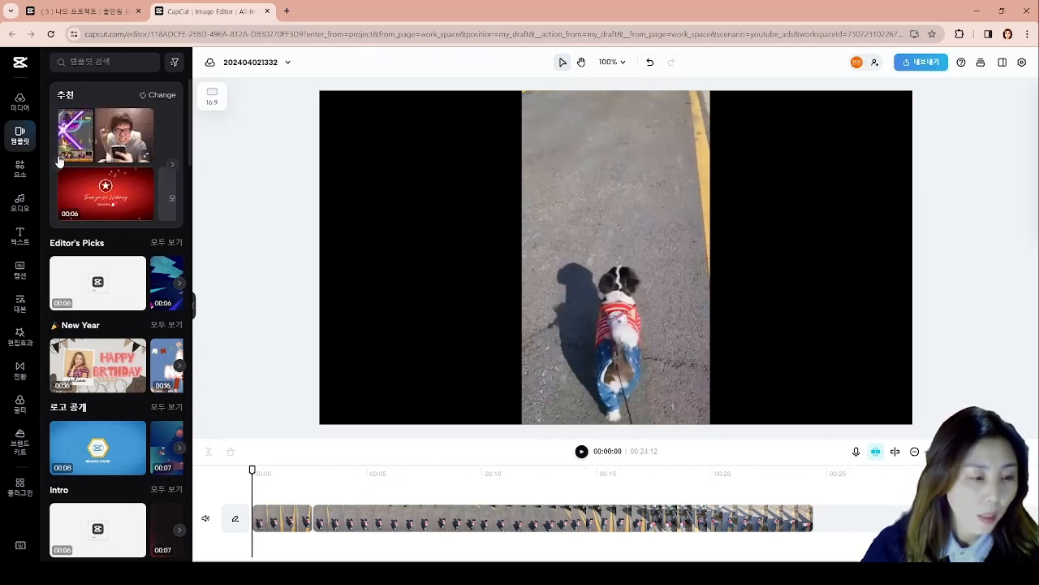
pyautogui.click(59, 160)
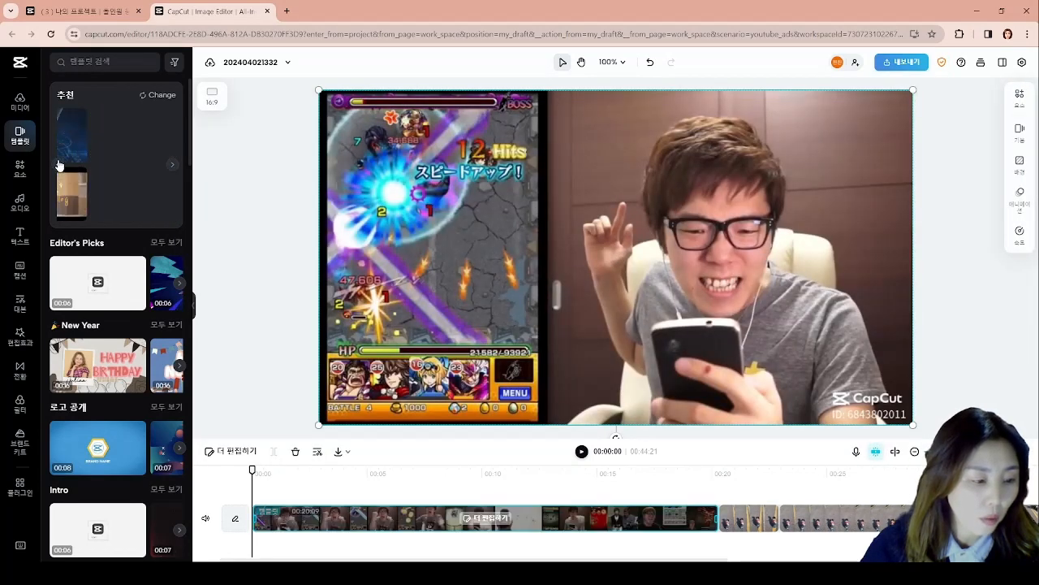
pyautogui.click(162, 165)
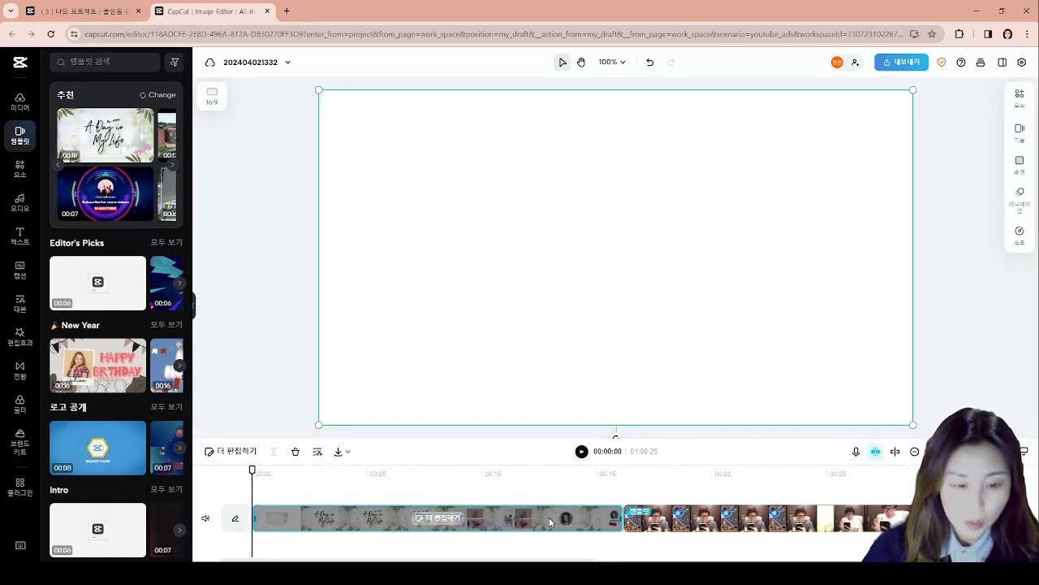
pyautogui.click(369, 520)
pyautogui.press('Delete')
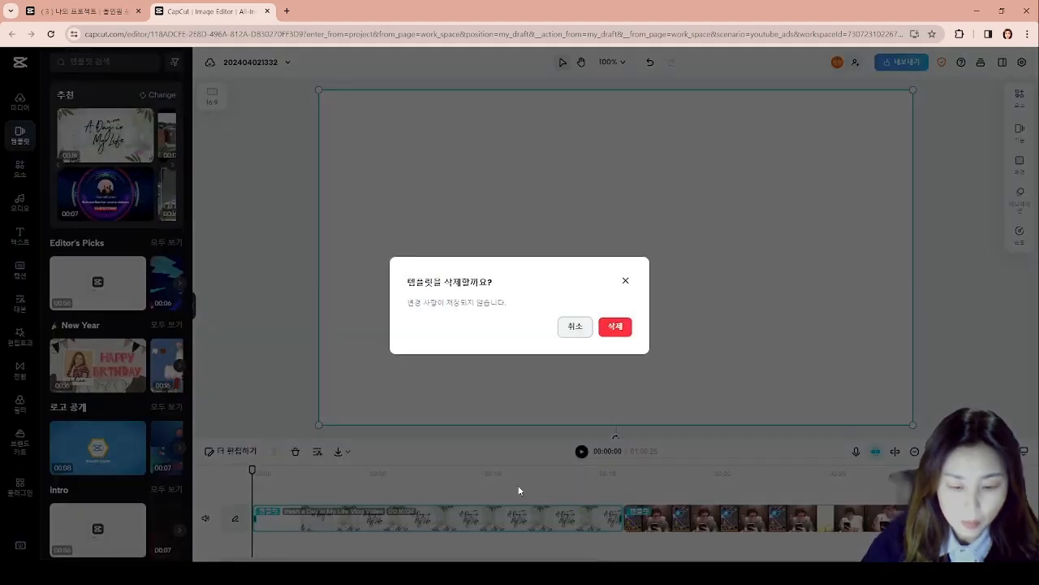
pyautogui.click(614, 327)
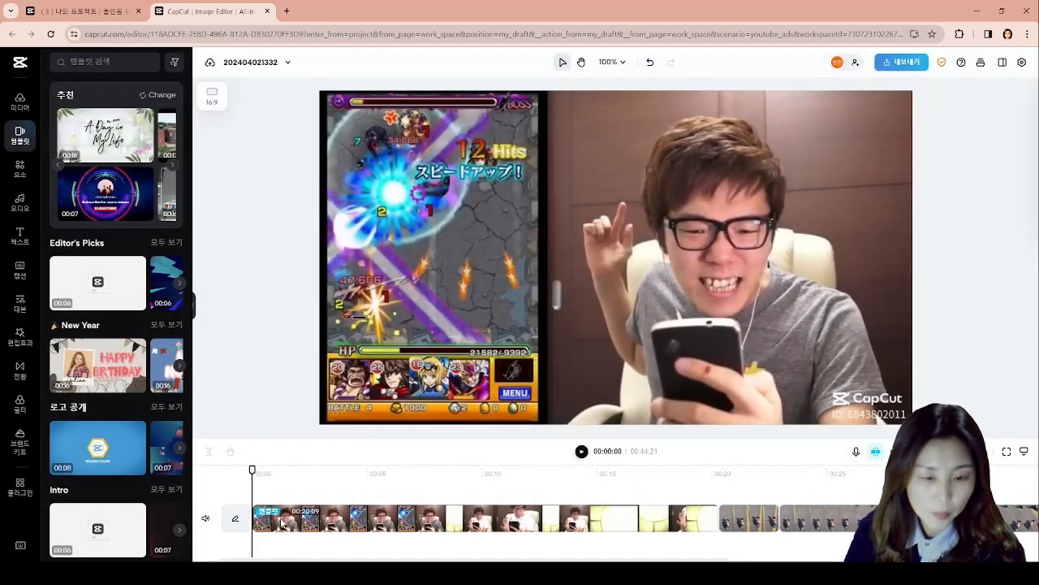
pyautogui.click(282, 524)
pyautogui.press('Delete')
pyautogui.click(615, 327)
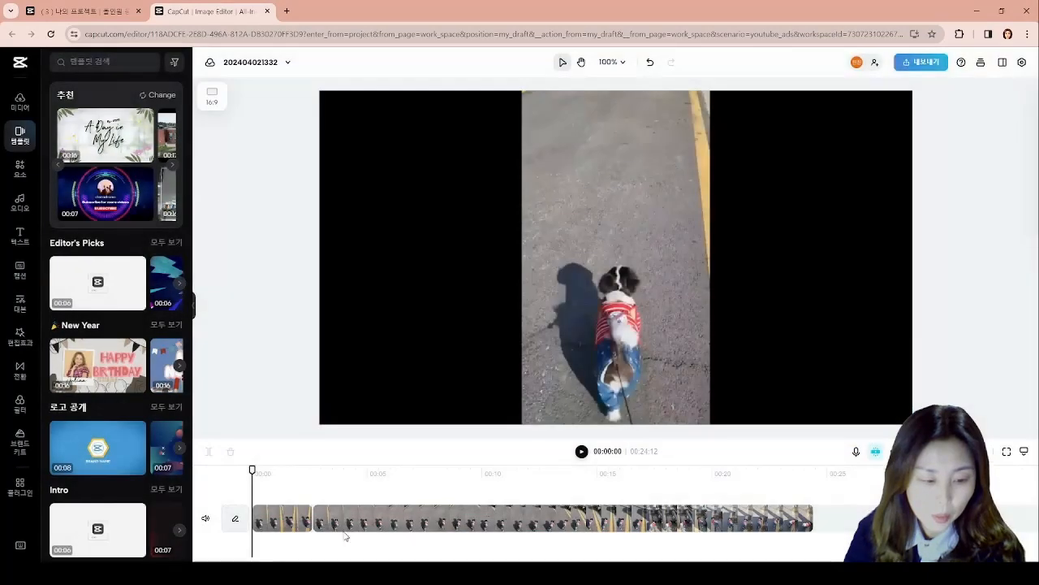
# - Insert the "A Day in My Life" template before the clips, shorten it to about 2 seconds and preview the opening
pyautogui.click(117, 145)
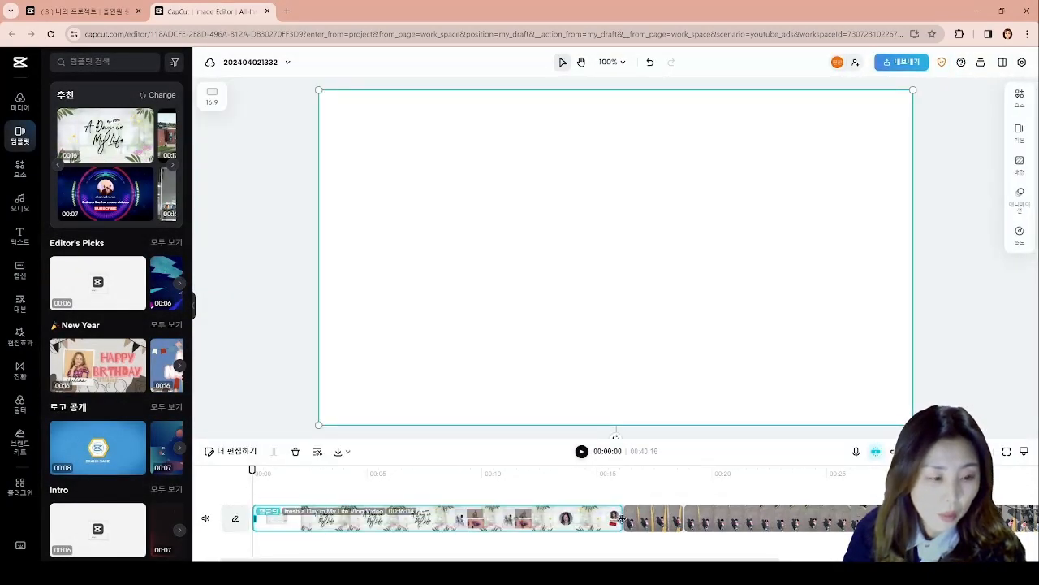
pyautogui.moveTo(622, 519); pyautogui.dragTo(297, 532)
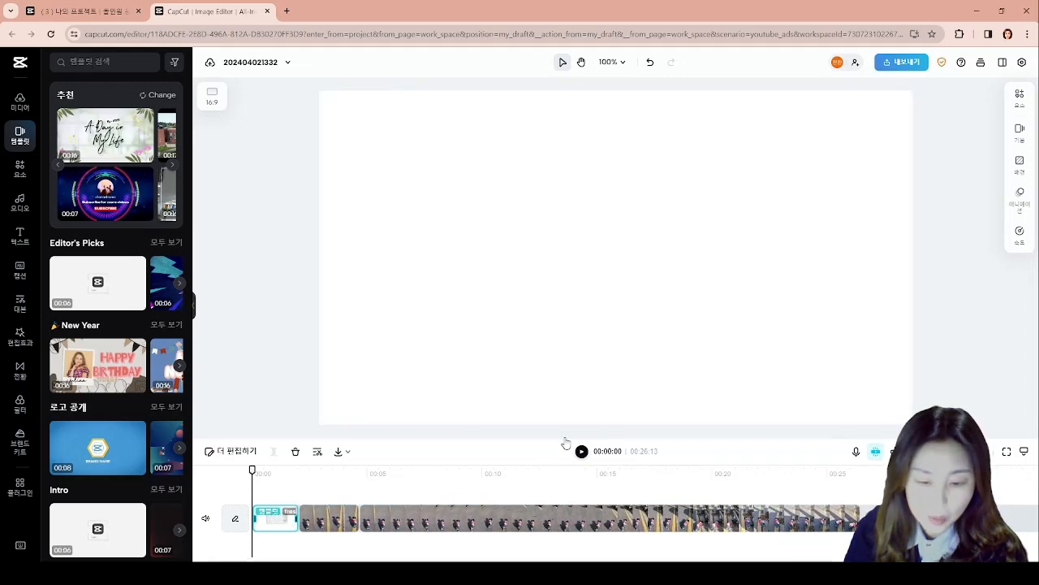
pyautogui.click(582, 453)
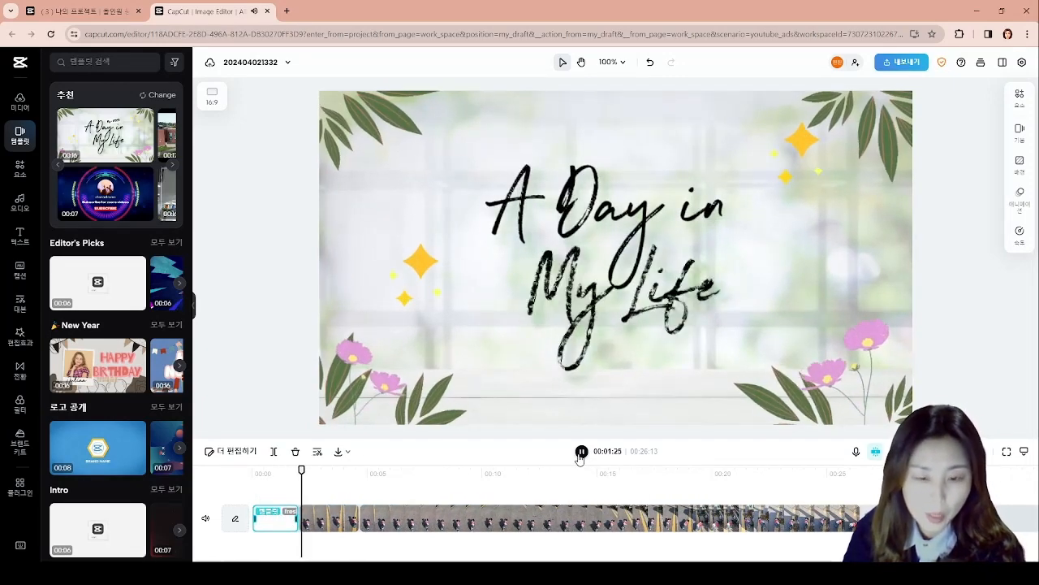
pyautogui.press('space')
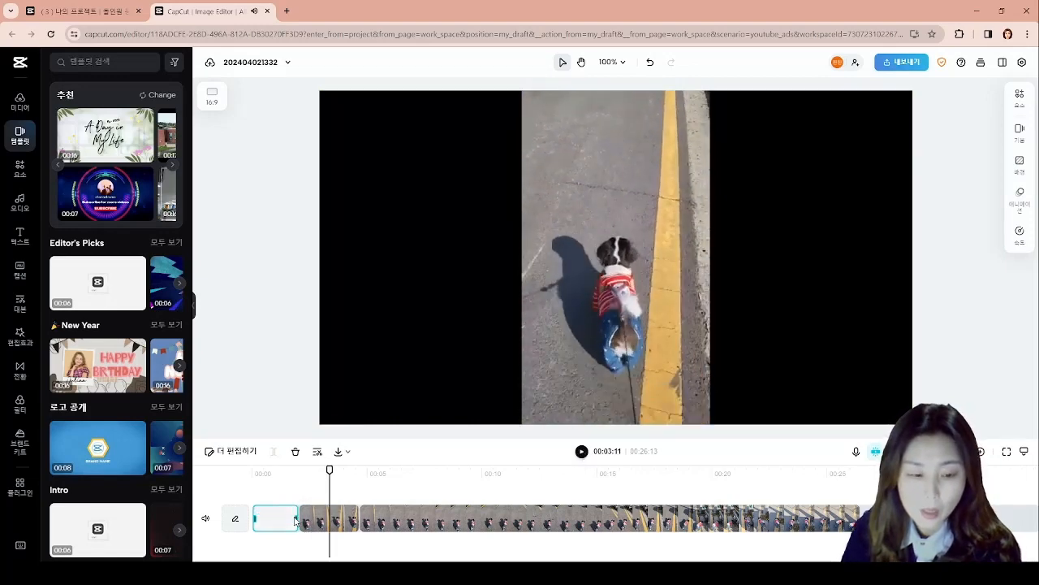
# - Extend the end of the "A Day in My Life" template to about 6 seconds and play the timeline
pyautogui.moveTo(295, 518); pyautogui.dragTo(391, 523)
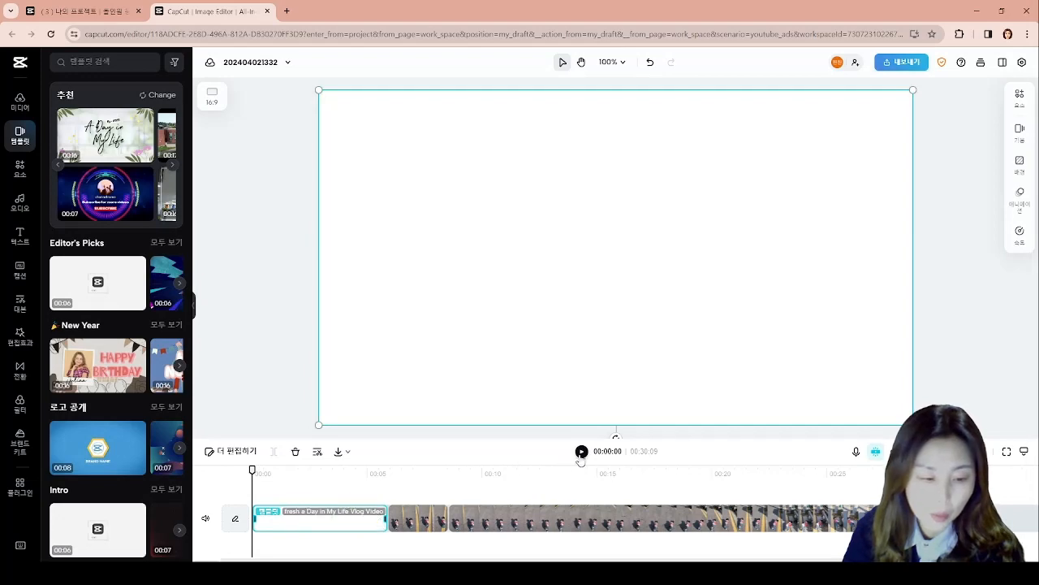
pyautogui.click(582, 451)
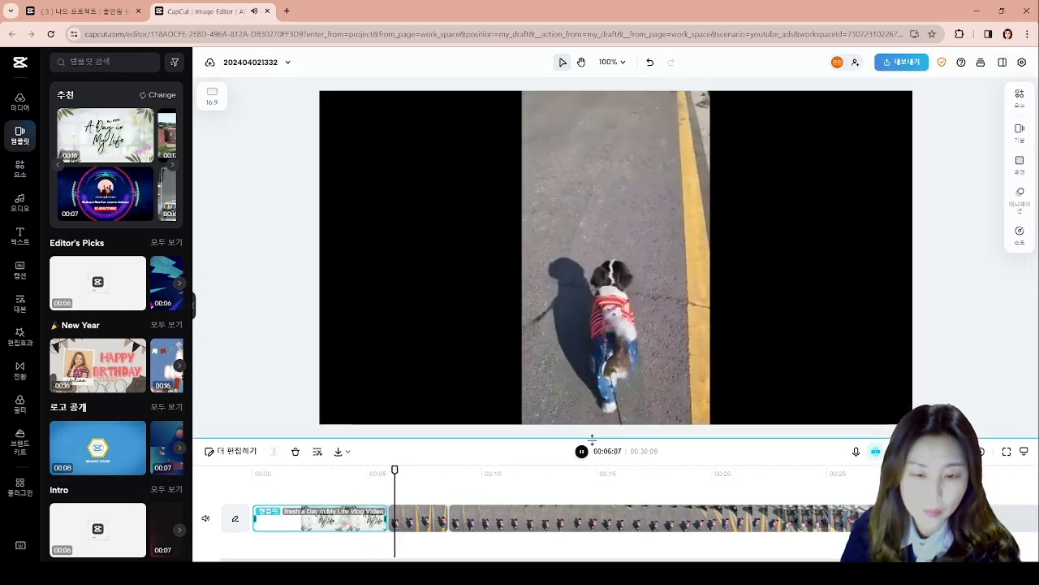
# - Add the surprised cat sticker above the dog where the first dog clip begins, shrink it and trim its duration to that clip's end
pyautogui.click(581, 451)
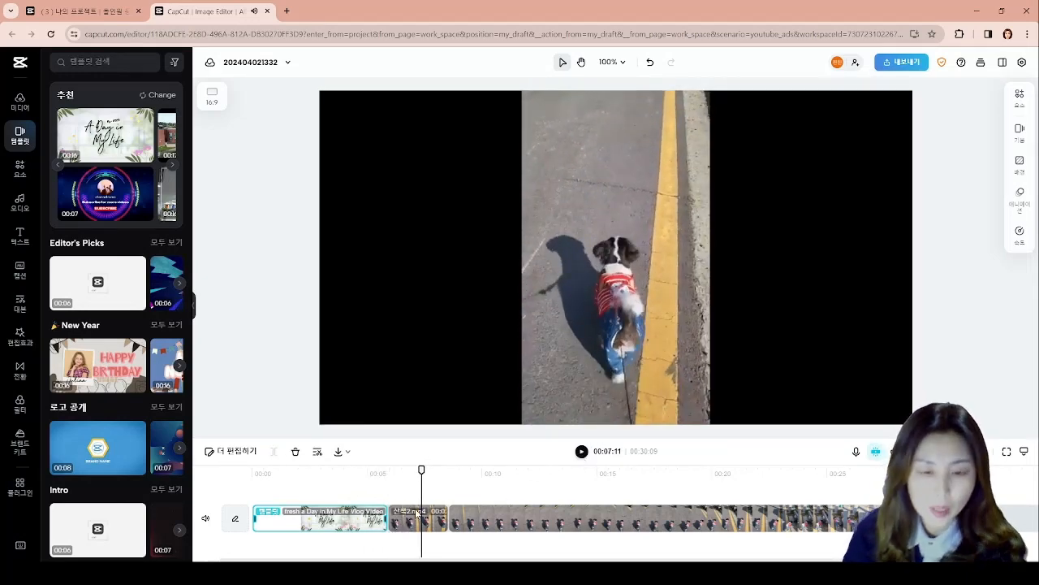
pyautogui.moveTo(424, 471); pyautogui.dragTo(389, 477)
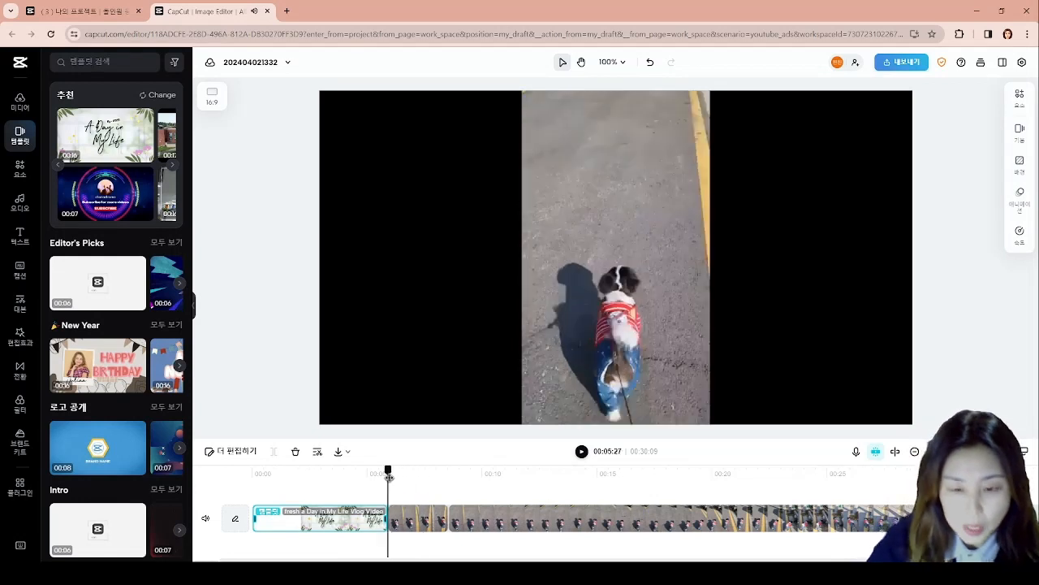
pyautogui.click(19, 169)
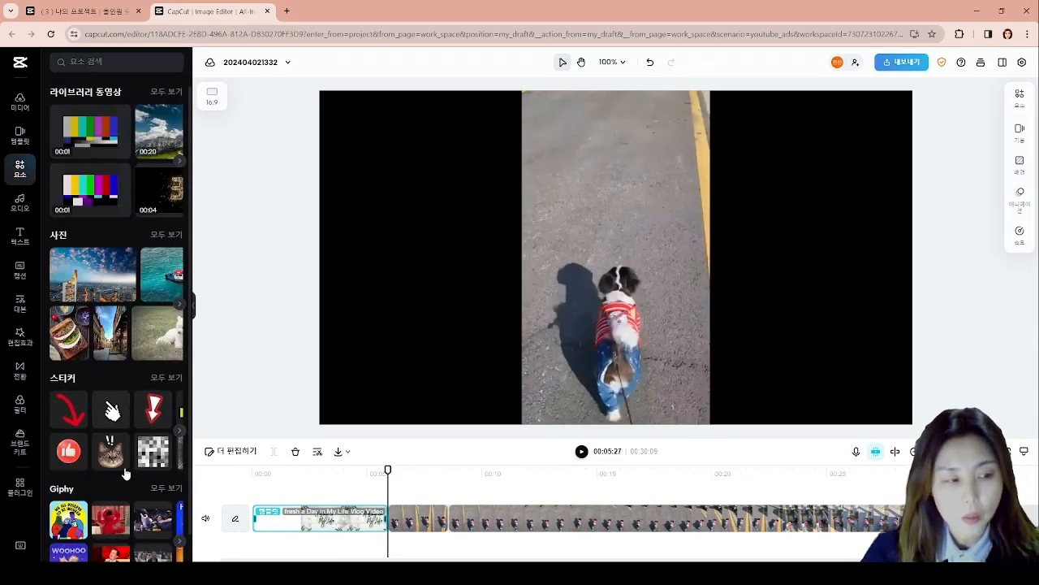
pyautogui.moveTo(110, 450); pyautogui.dragTo(626, 193)
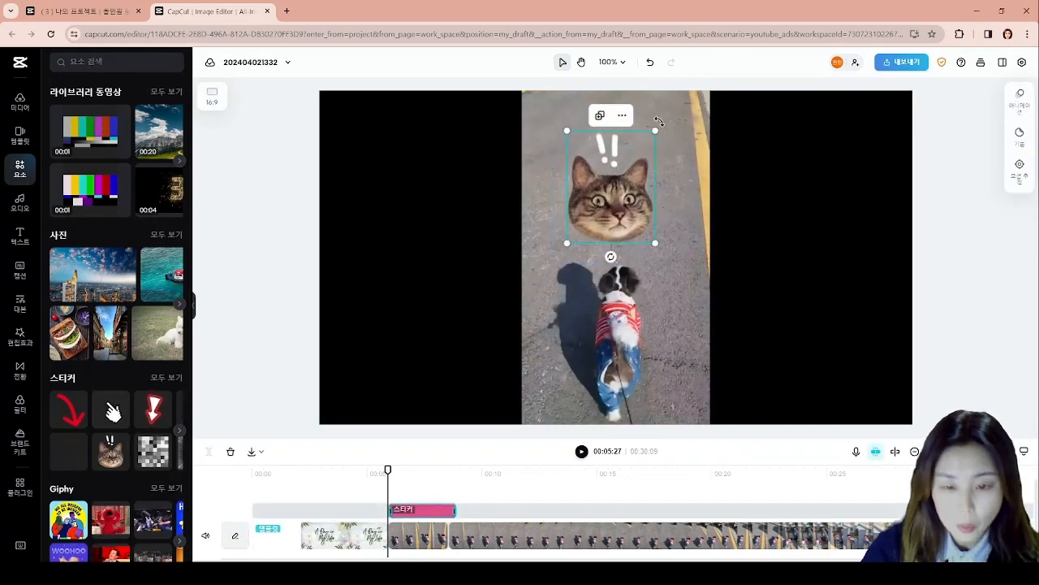
pyautogui.moveTo(657, 131); pyautogui.dragTo(635, 157)
pyautogui.moveTo(626, 208); pyautogui.dragTo(635, 202)
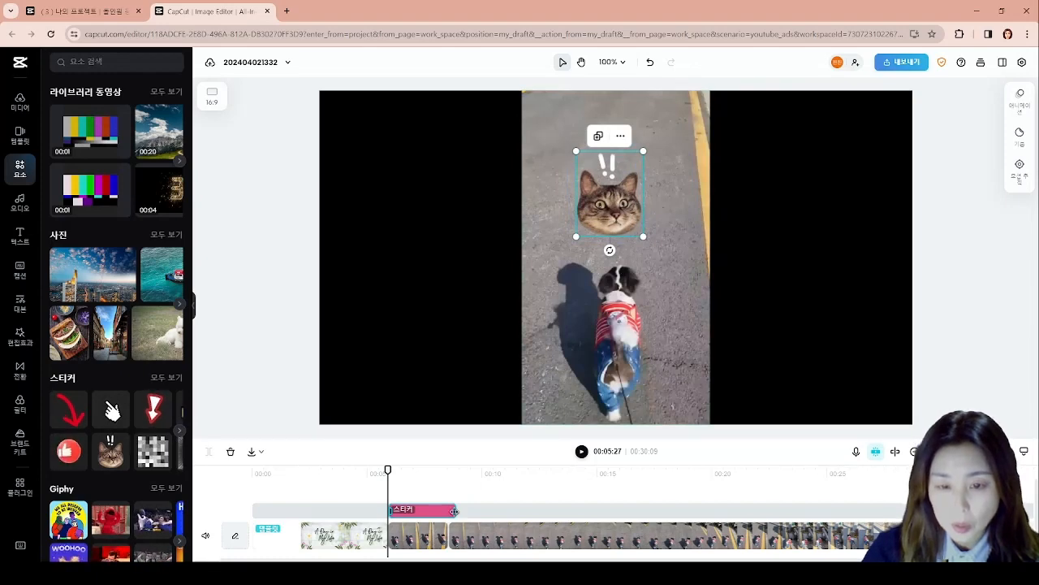
pyautogui.moveTo(455, 510); pyautogui.dragTo(446, 510)
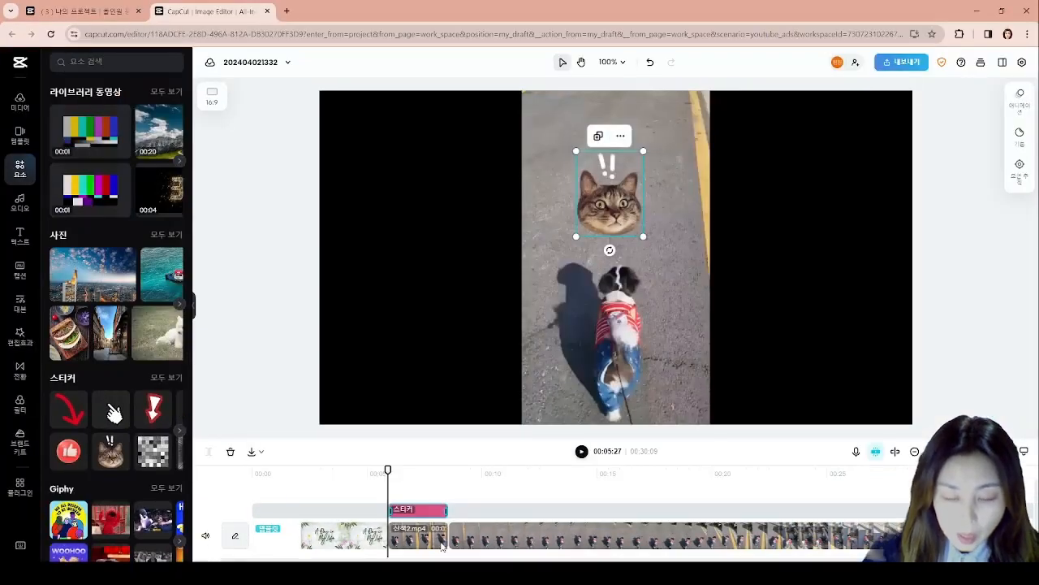
# - Play the timeline from the start to check the opening template and the cat sticker
pyautogui.moveTo(387, 468); pyautogui.dragTo(252, 470)
pyautogui.click(582, 452)
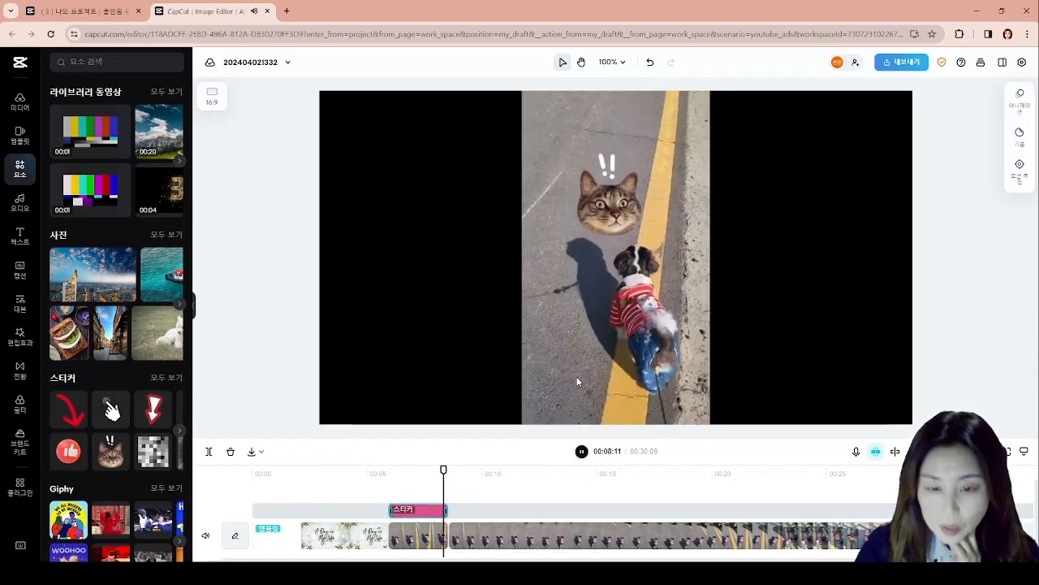
pyautogui.click(581, 452)
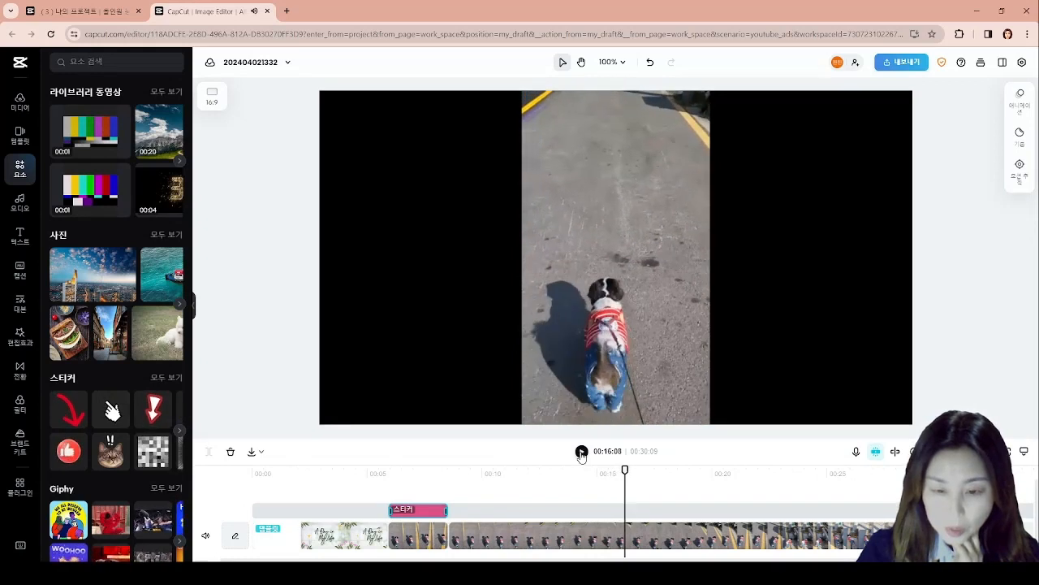
# - Split the long second dog clip at 00:22:28
pyautogui.scroll(-1, 714, 532)
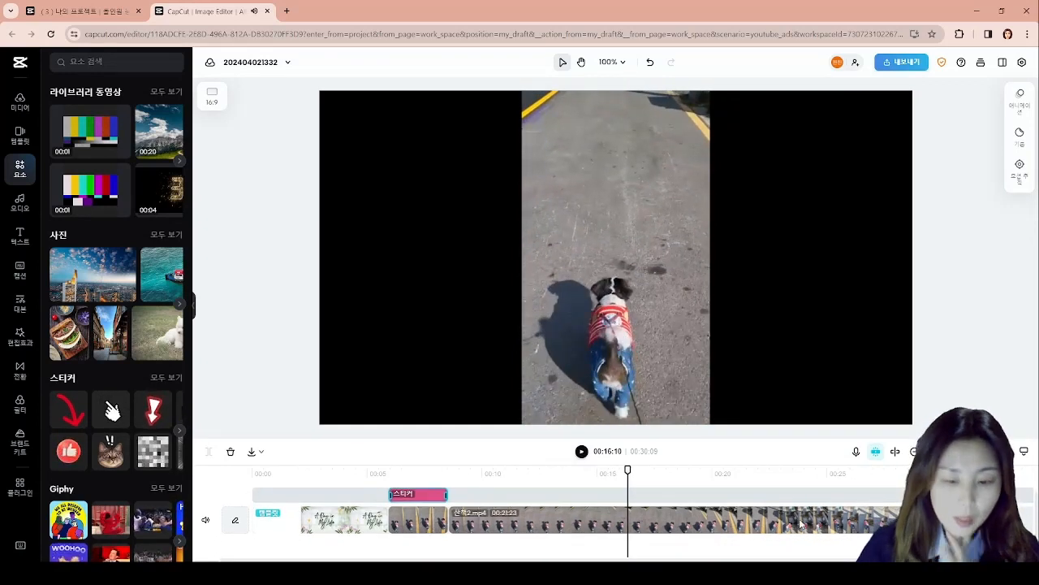
pyautogui.click(857, 529)
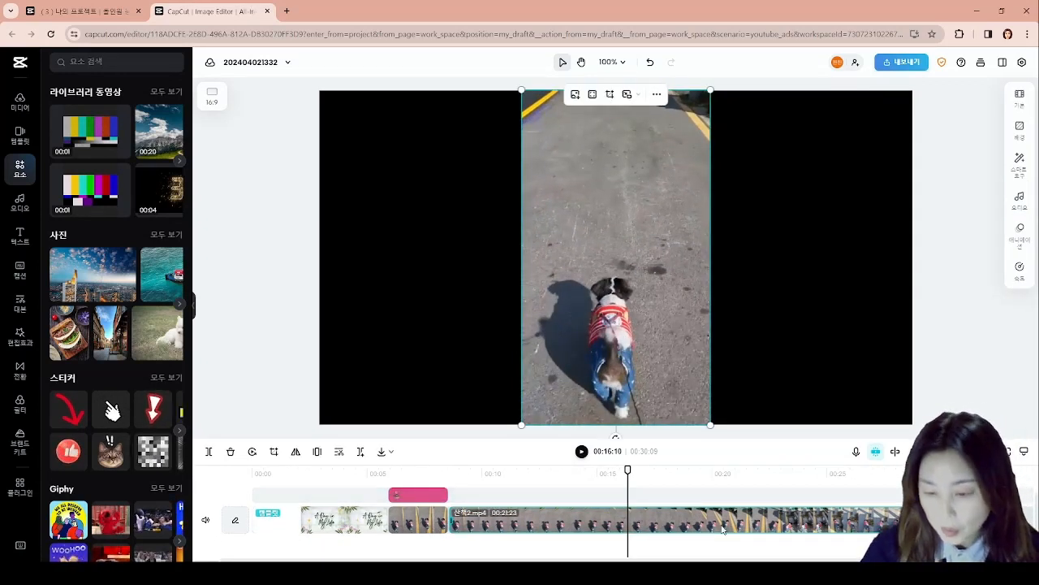
pyautogui.moveTo(627, 470); pyautogui.dragTo(779, 496)
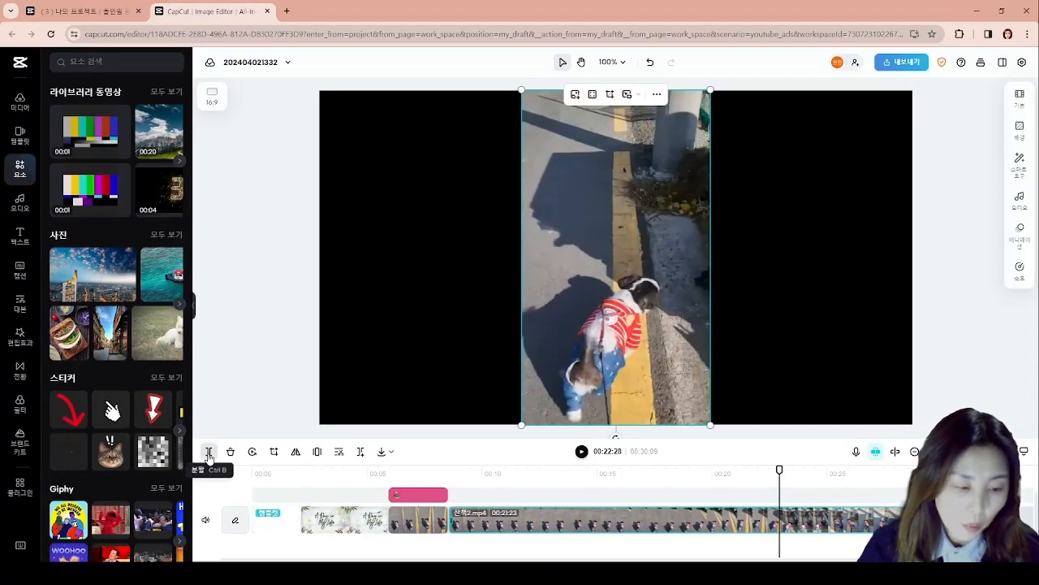
pyautogui.click(216, 447)
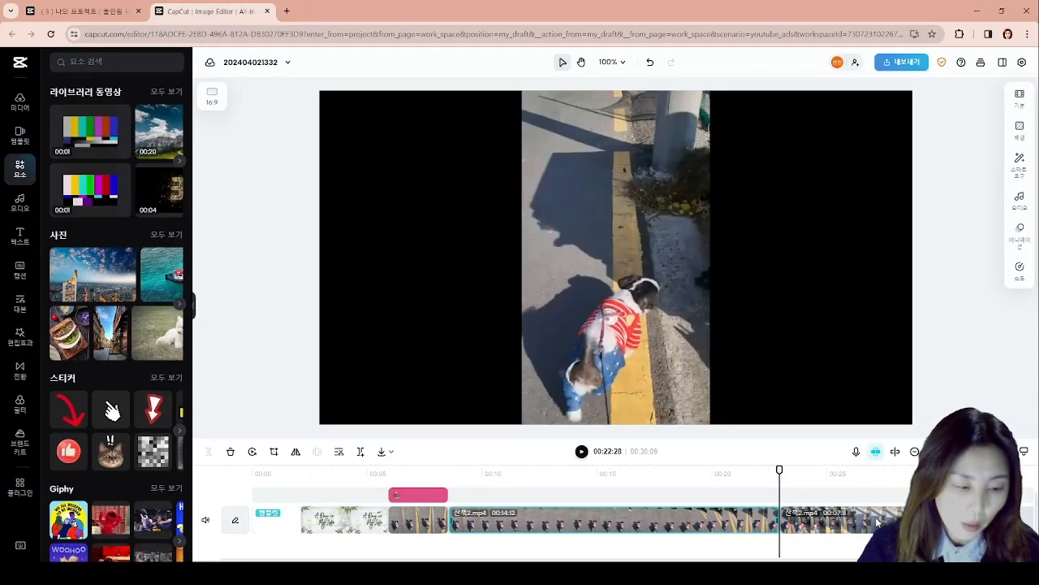
# - Remove the background of the last dog segment with the smart tools' automatic removal
pyautogui.click(876, 516)
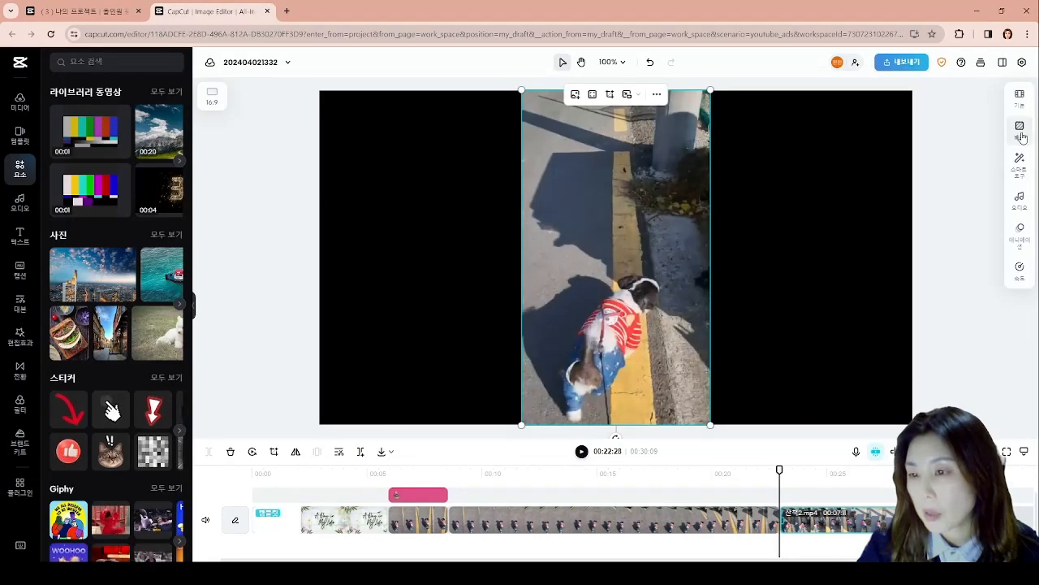
pyautogui.click(1022, 135)
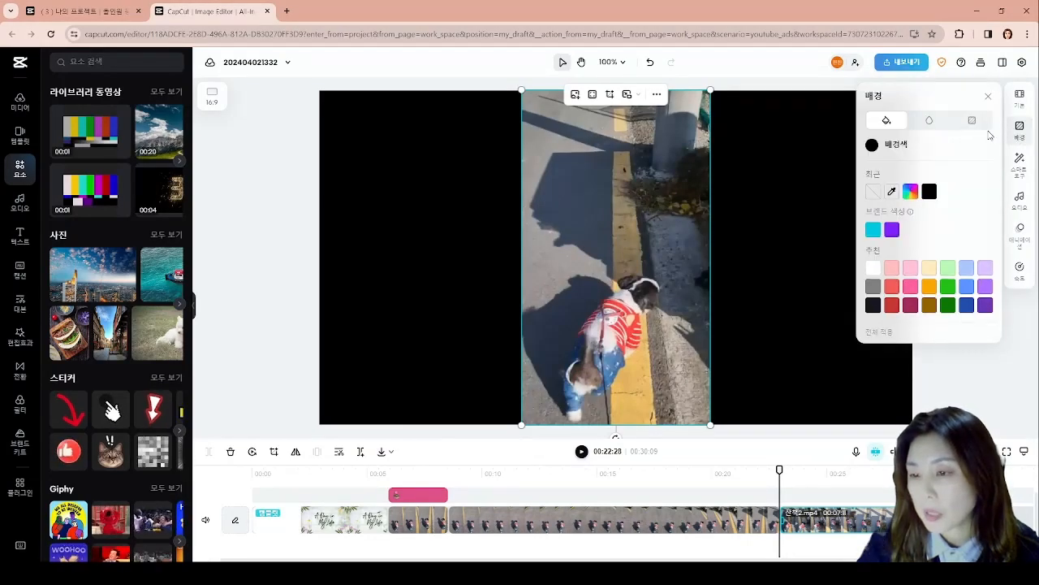
pyautogui.click(1023, 172)
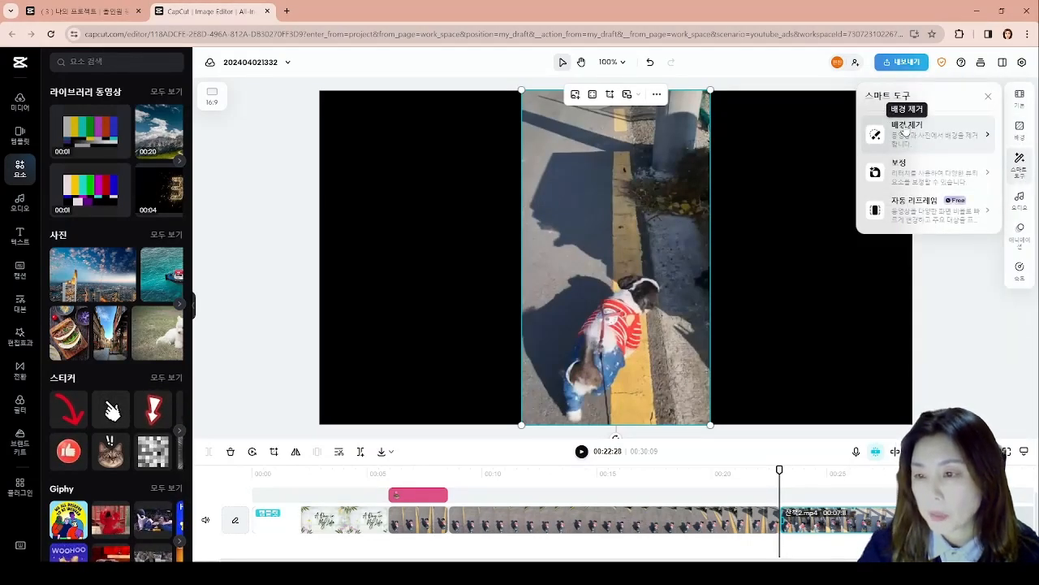
pyautogui.moveTo(966, 144)
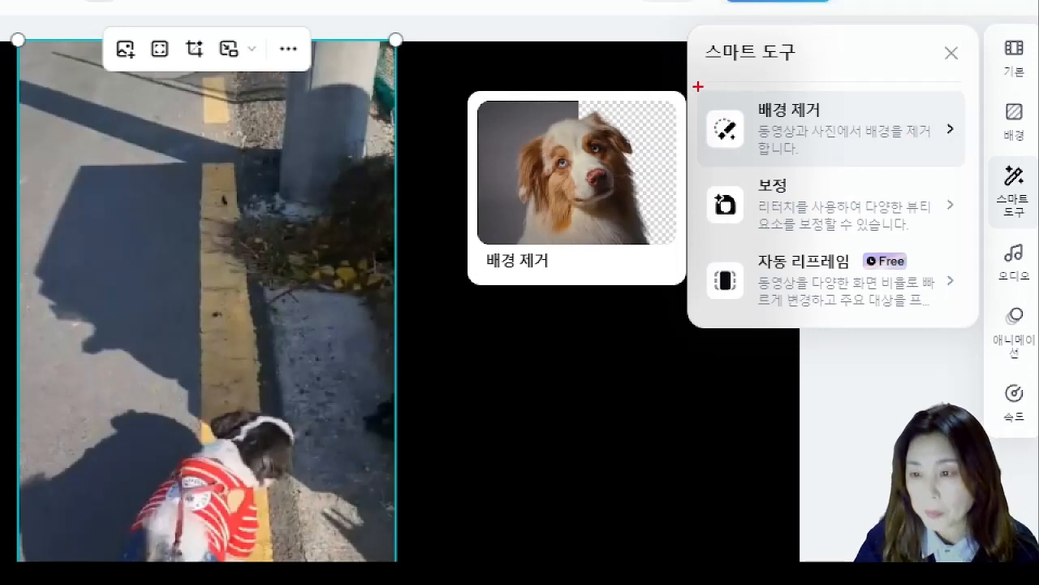
pyautogui.moveTo(697, 86); pyautogui.dragTo(964, 168)
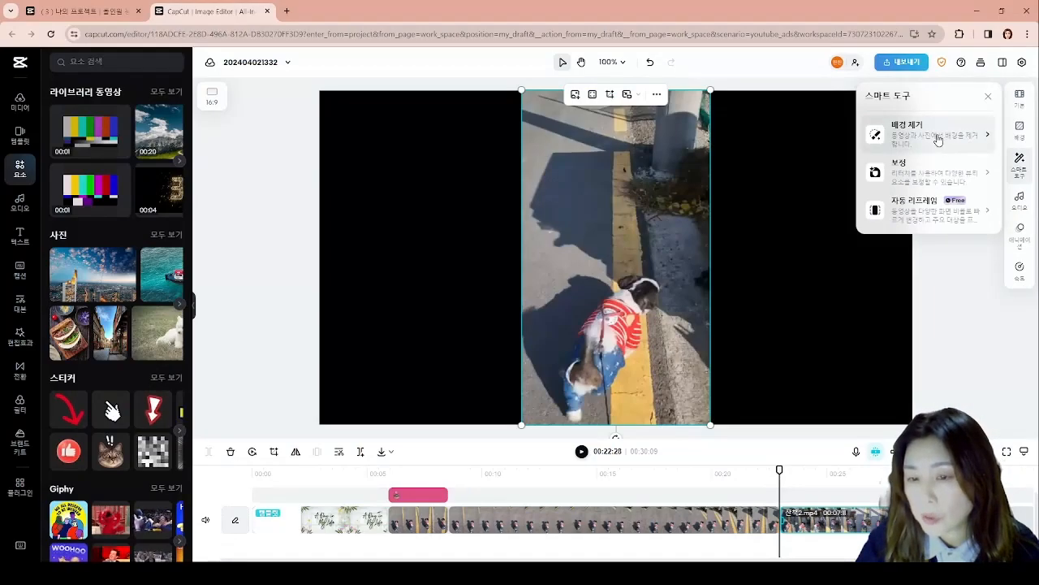
pyautogui.click(851, 140)
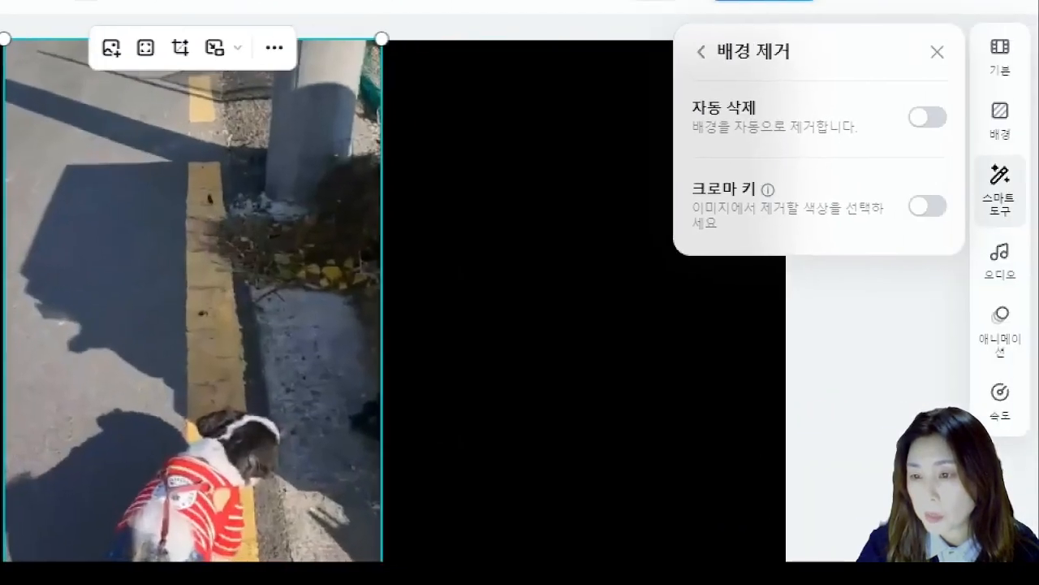
pyautogui.moveTo(682, 86)
pyautogui.mouseDown()
pyautogui.moveTo(893, 148)
pyautogui.moveTo(952, 152)
pyautogui.mouseUp()
pyautogui.moveTo(686, 167); pyautogui.dragTo(966, 238)
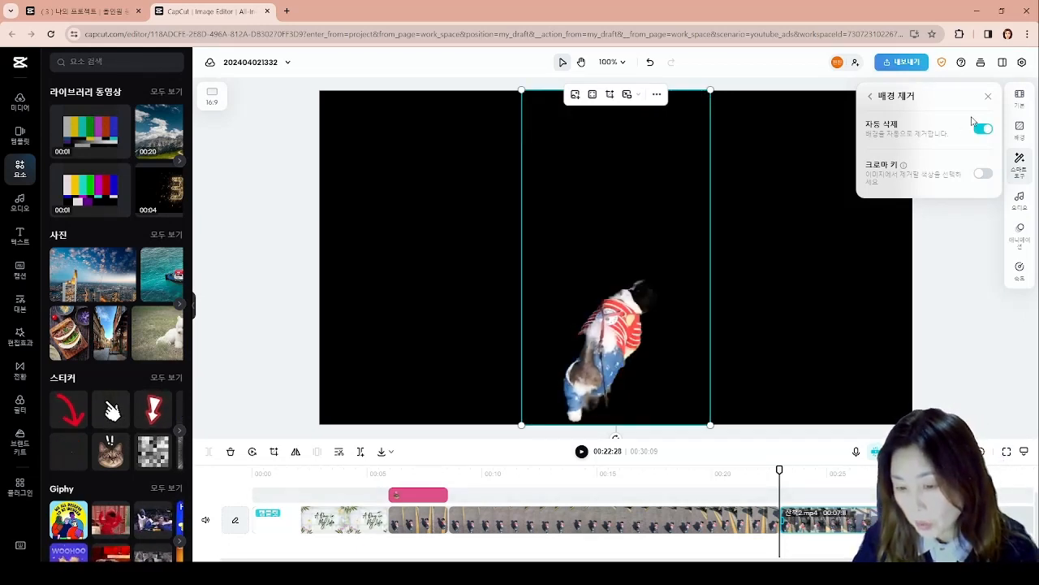
pyautogui.click(988, 96)
# - Play the timeline from about 20 seconds to the end to check the segment with the removed background
pyautogui.moveTo(779, 469); pyautogui.dragTo(706, 471)
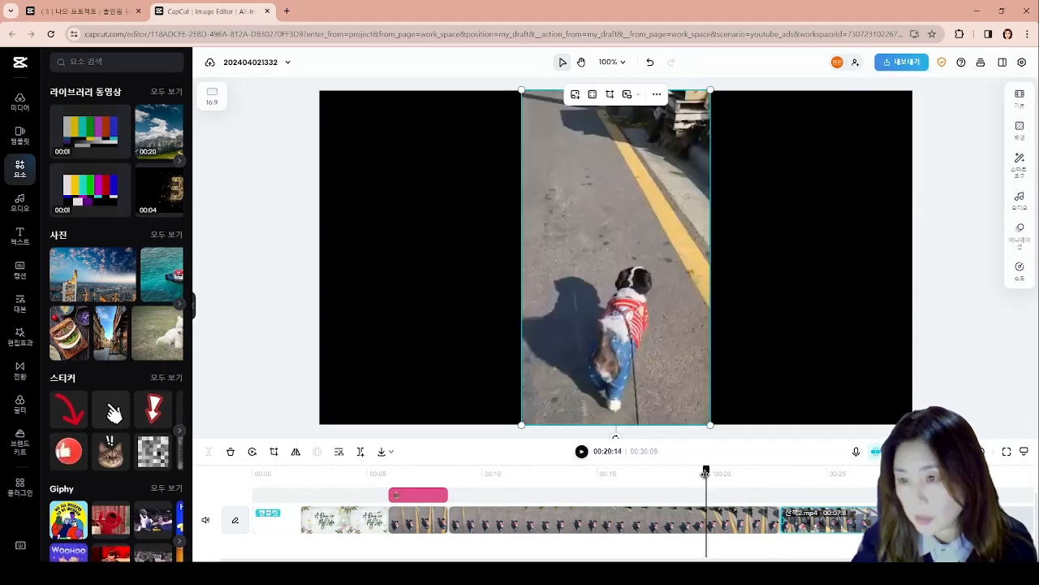
pyautogui.click(582, 452)
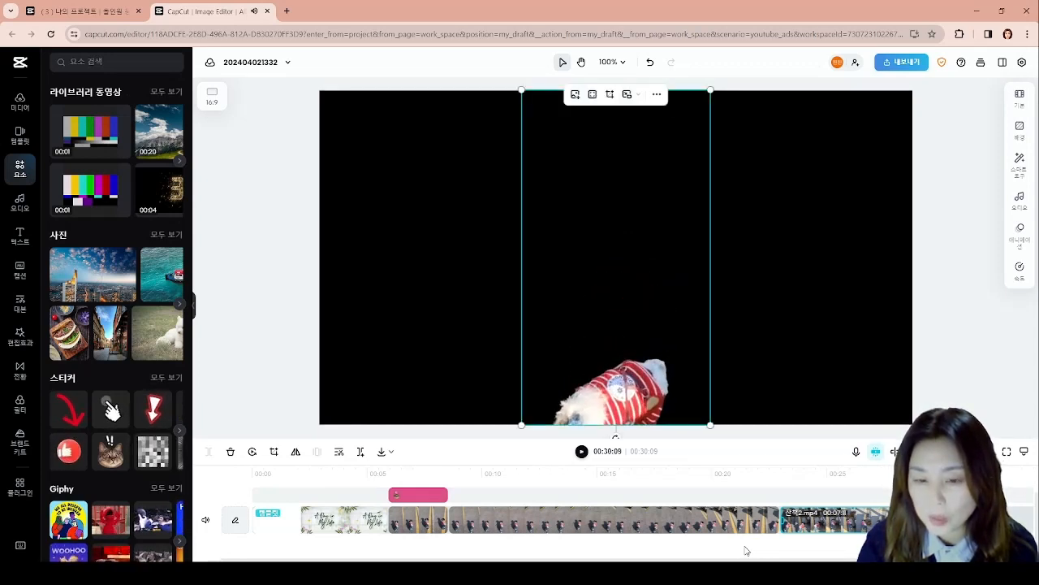
pyautogui.click(796, 496)
pyautogui.click(569, 487)
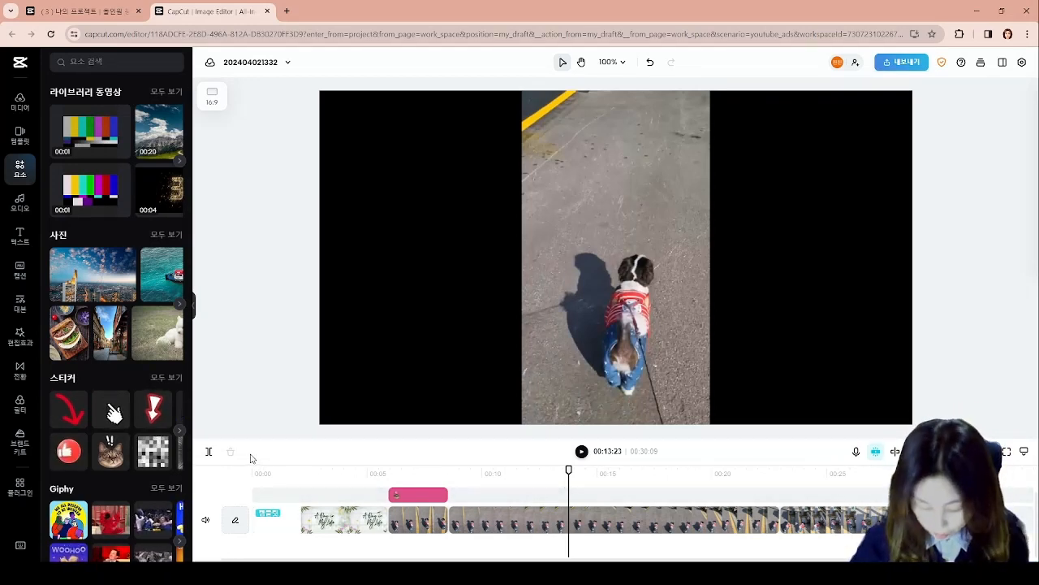
# - Preview "I Want To Touch Everyone" from the Healing music category and place it under the video from the start of the timeline
pyautogui.click(20, 236)
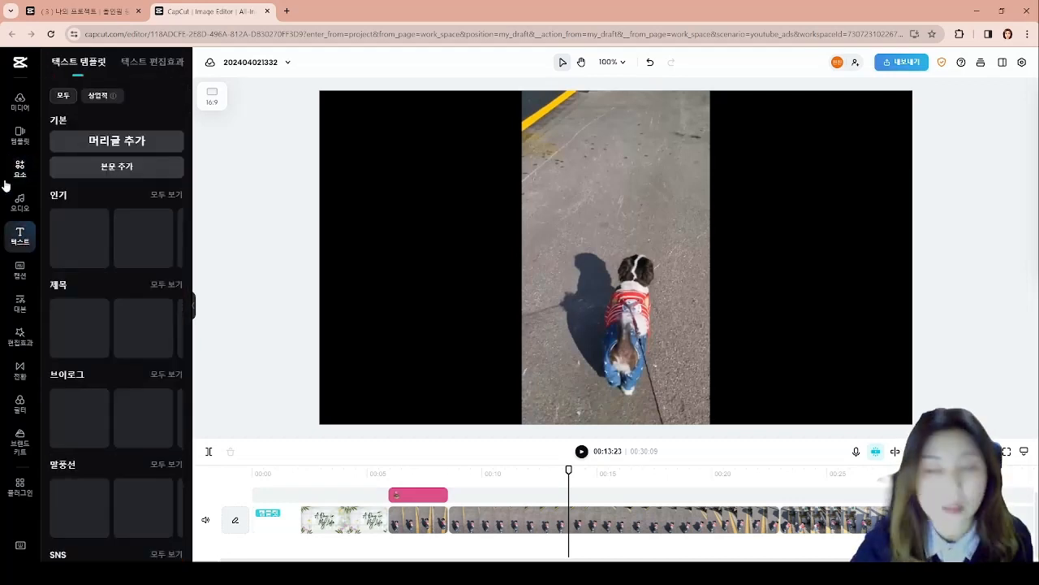
pyautogui.click(20, 205)
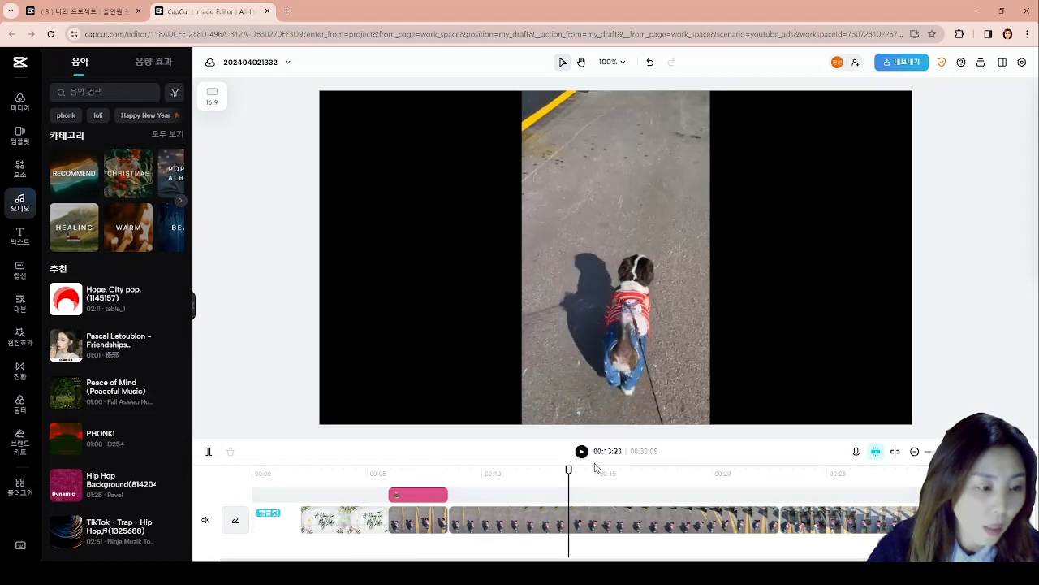
pyautogui.moveTo(570, 469); pyautogui.dragTo(226, 484)
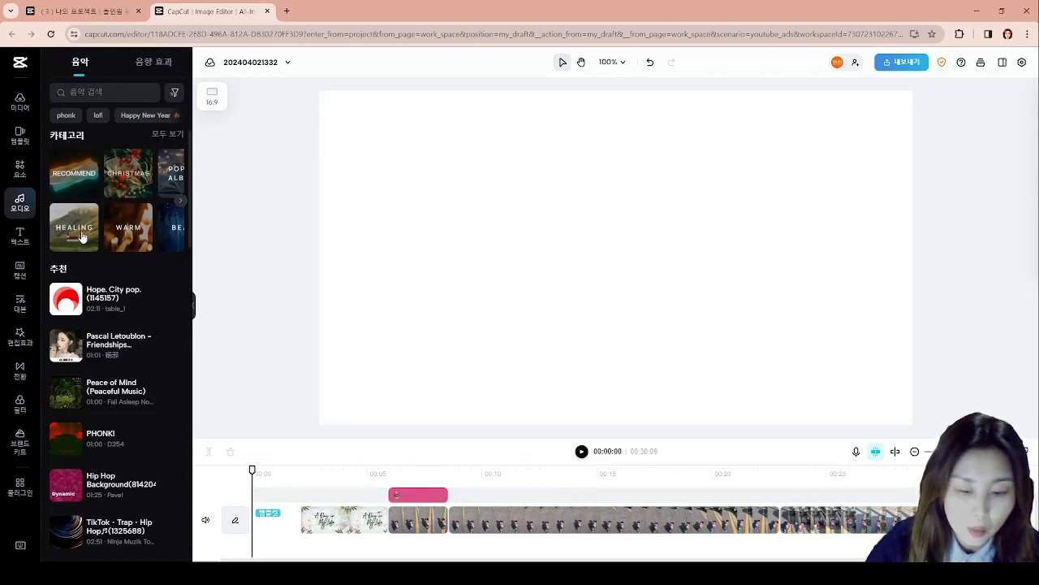
pyautogui.scroll(1, 285, 556)
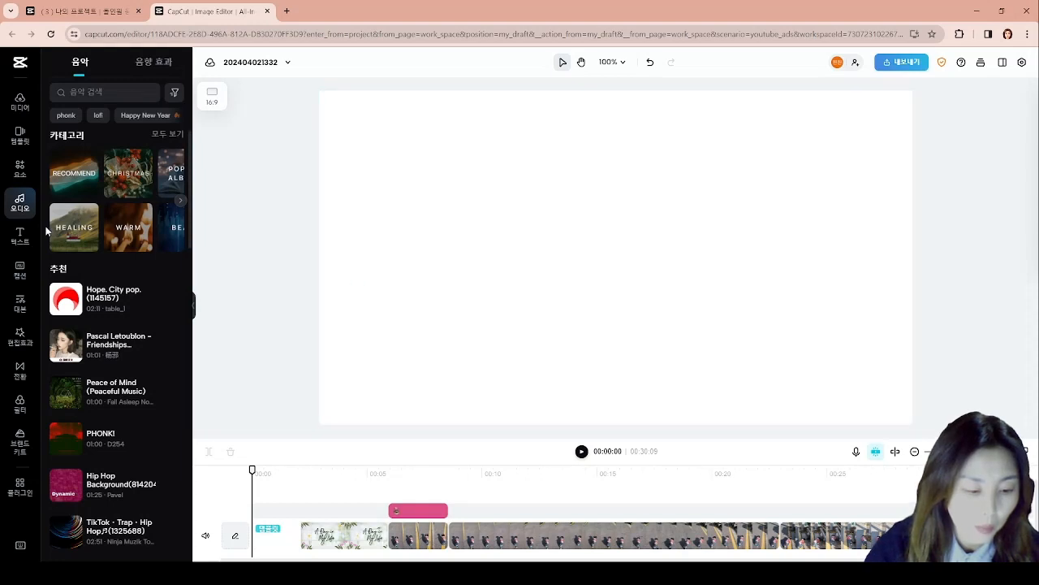
pyautogui.click(70, 230)
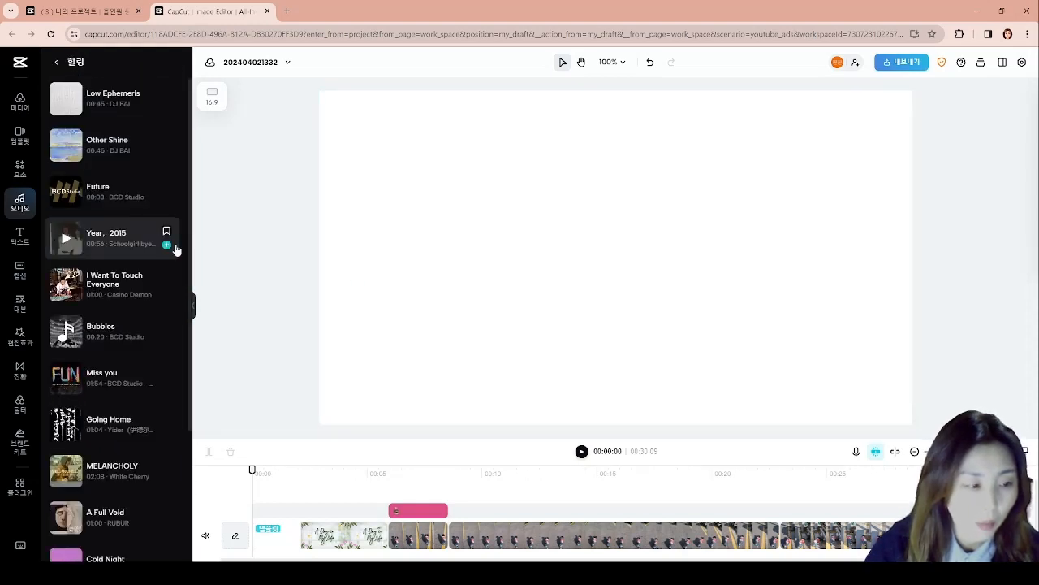
pyautogui.click(103, 289)
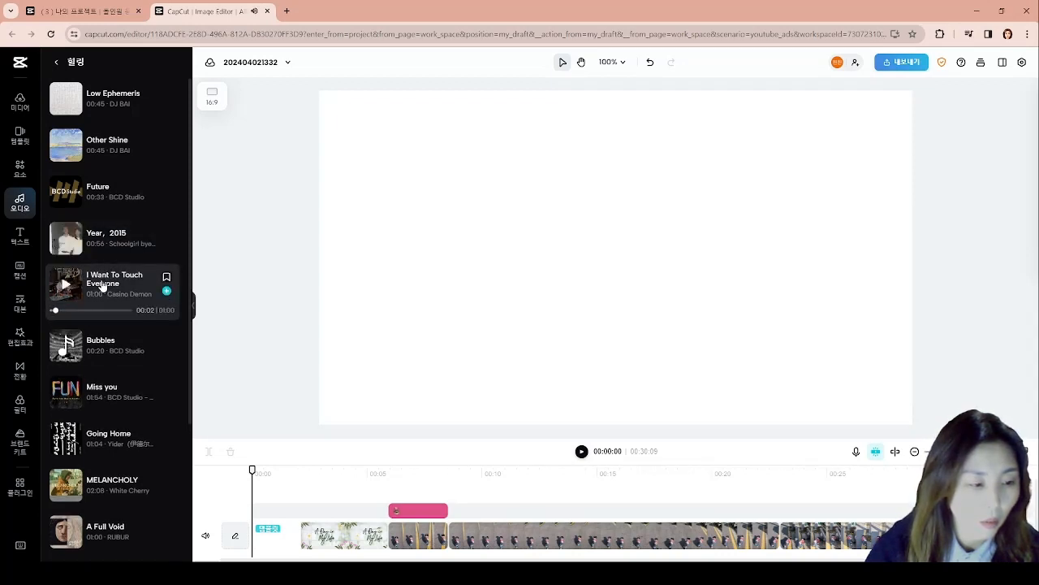
pyautogui.moveTo(103, 288); pyautogui.dragTo(269, 498)
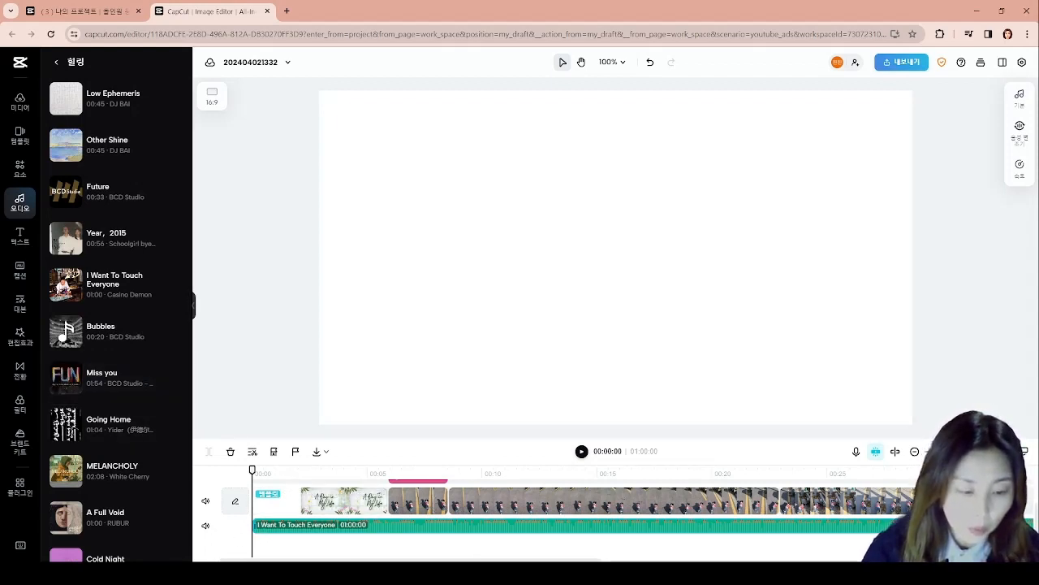
# - Trim the end of the "I Want To Touch Everyone" track to the video's end at 00:30:09
pyautogui.moveTo(594, 564); pyautogui.dragTo(976, 564)
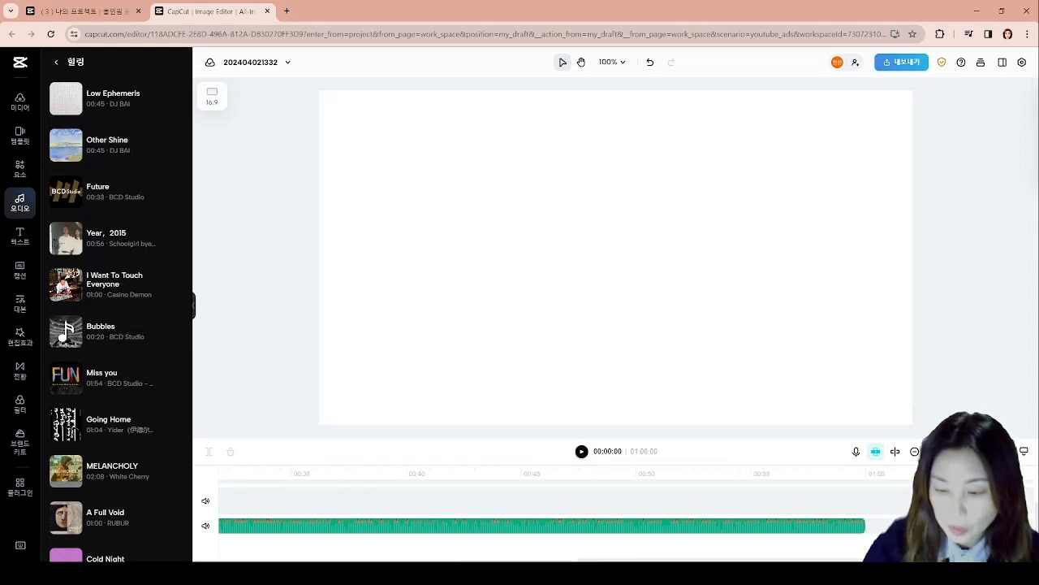
pyautogui.moveTo(866, 523); pyautogui.dragTo(306, 550)
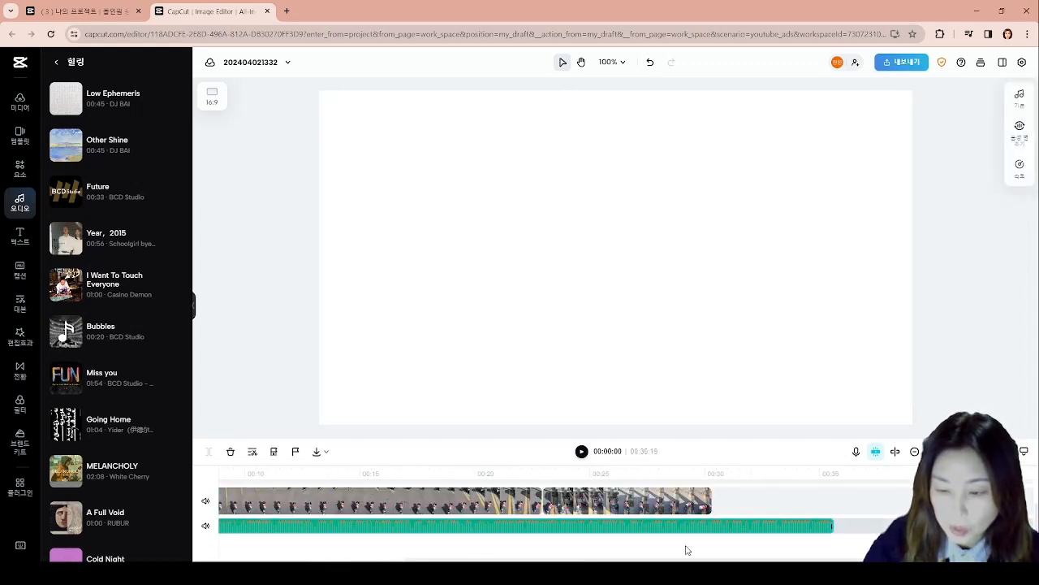
pyautogui.moveTo(832, 528); pyautogui.dragTo(717, 528)
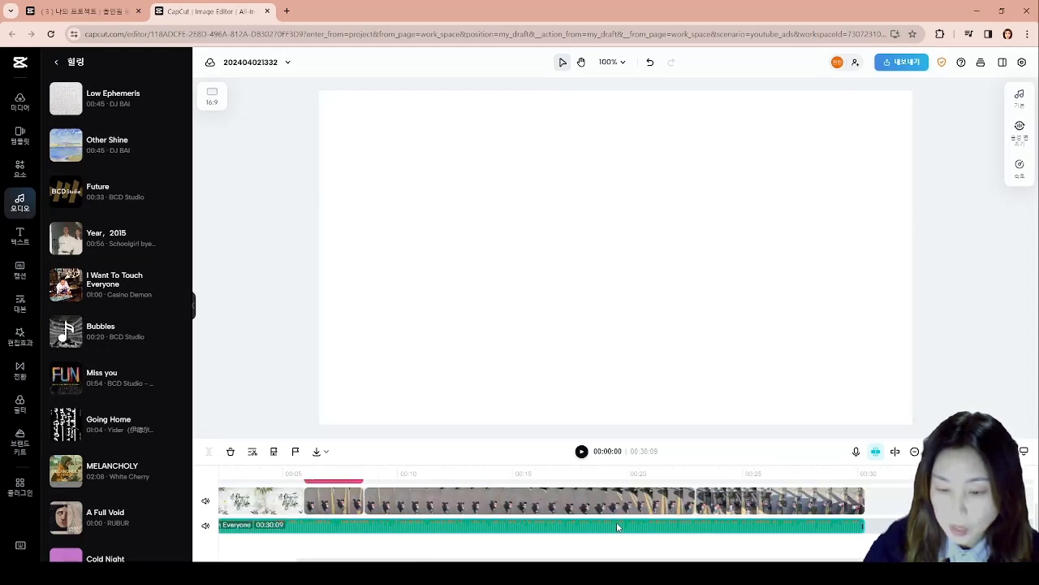
# - Set the fade-in and fade-out of the "I Want To Touch Everyone" track to 2.5 s each and adjust its volume
pyautogui.rightClick(617, 527)
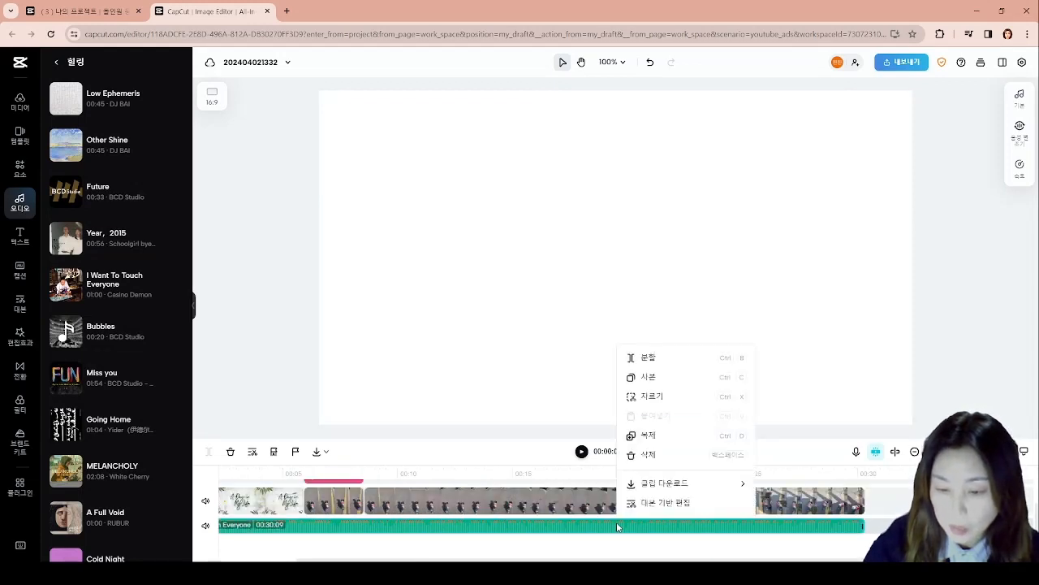
pyautogui.click(492, 379)
pyautogui.click(544, 526)
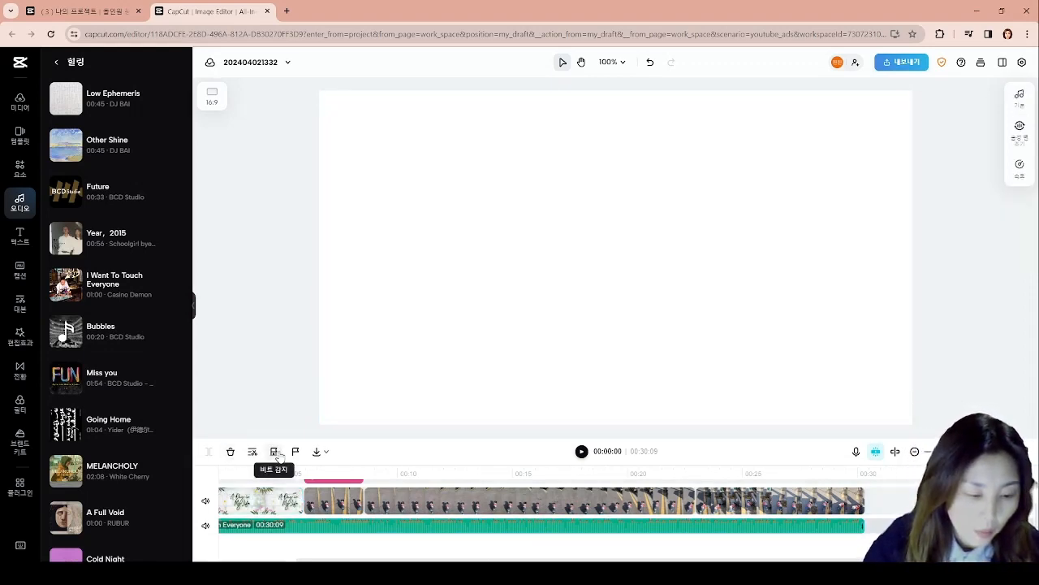
pyautogui.click(1021, 108)
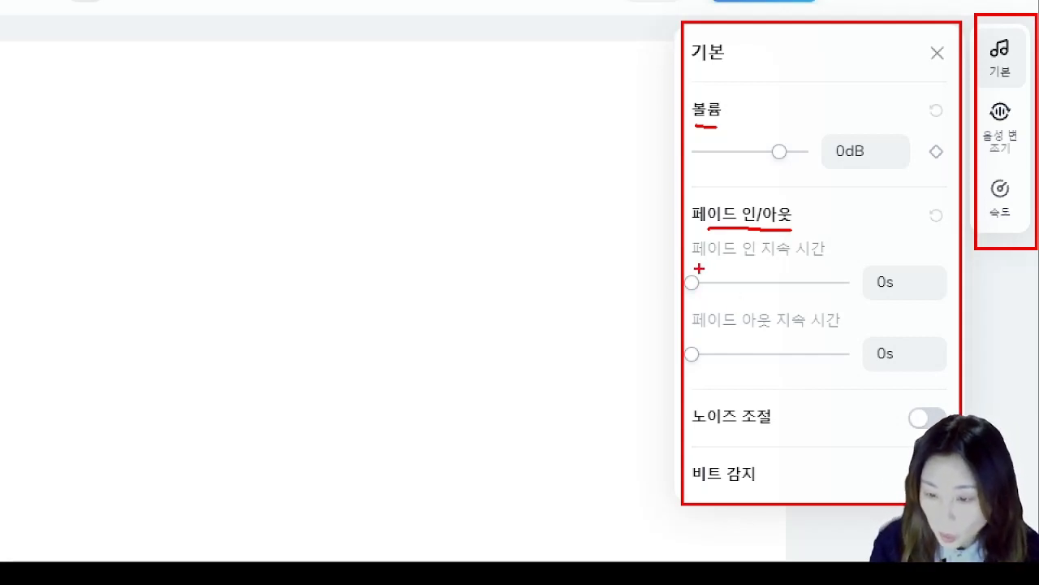
pyautogui.moveTo(700, 268); pyautogui.dragTo(850, 305)
pyautogui.moveTo(704, 336); pyautogui.dragTo(830, 372)
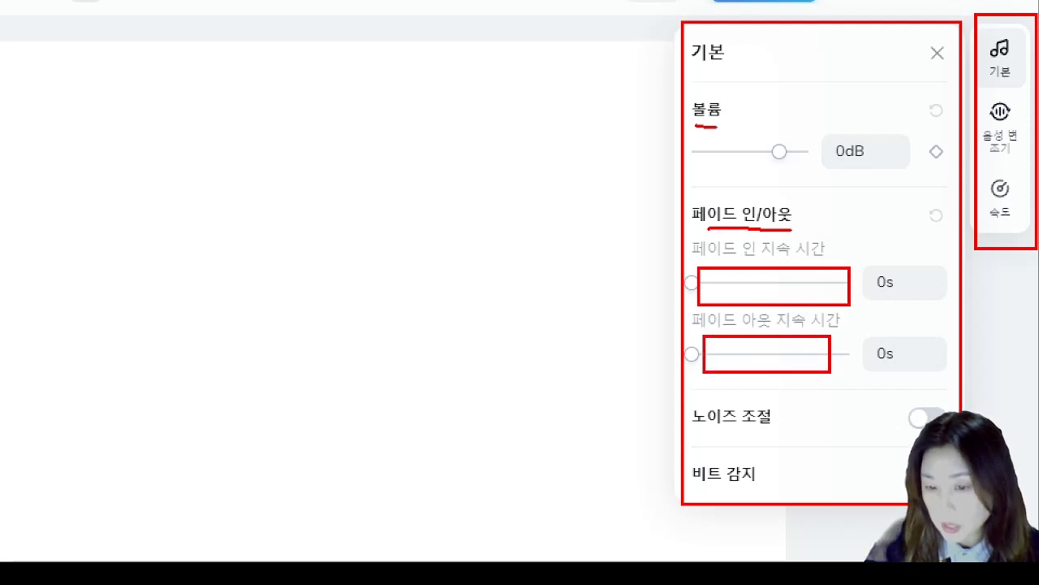
pyautogui.press('Escape')
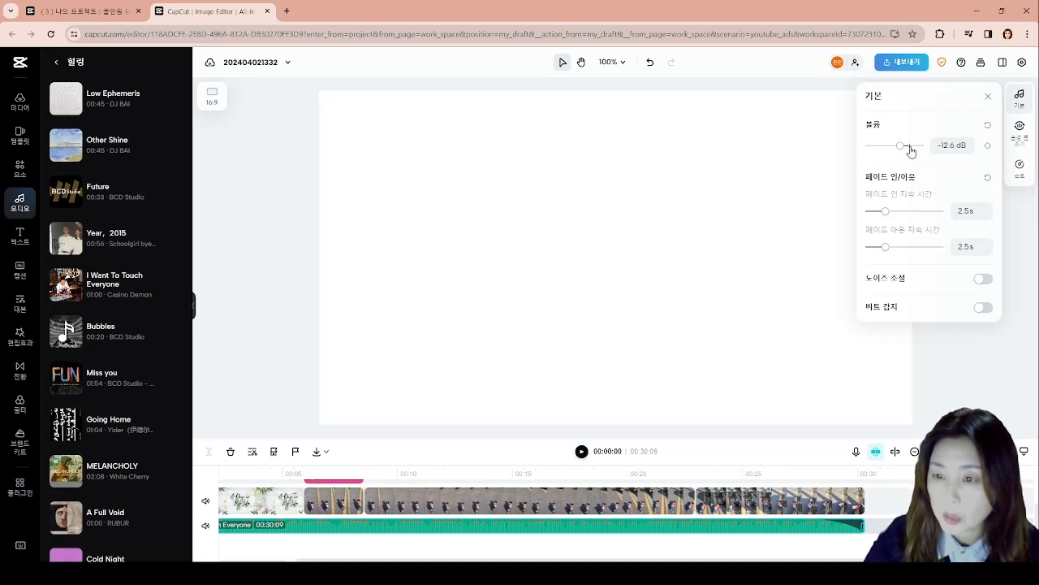
pyautogui.click(987, 98)
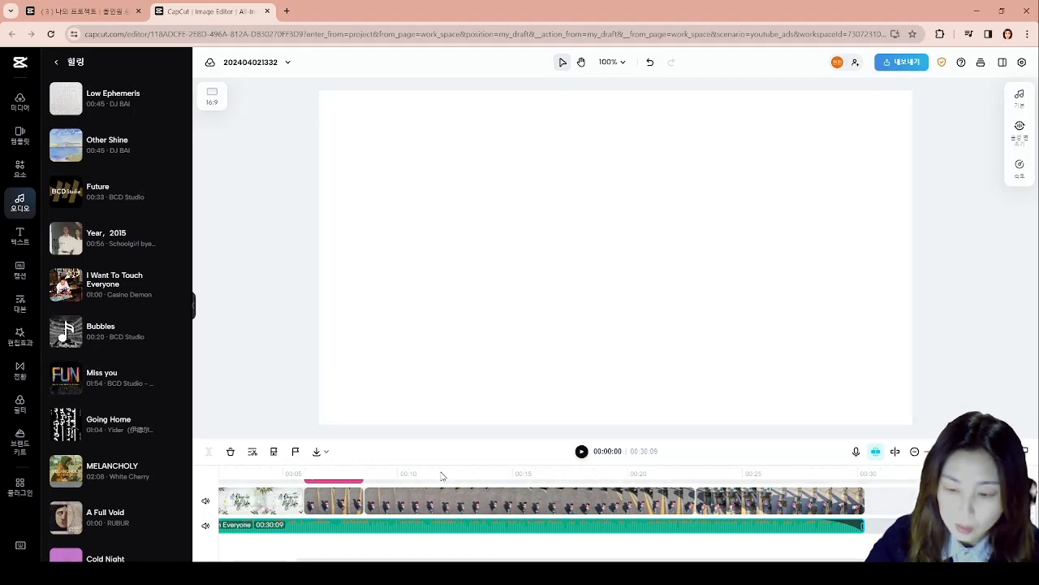
# - Play the opening briefly and trim the start of the music to the opening template's end, making the track 00:24:12 long
pyautogui.scroll(-2, 633, 508)
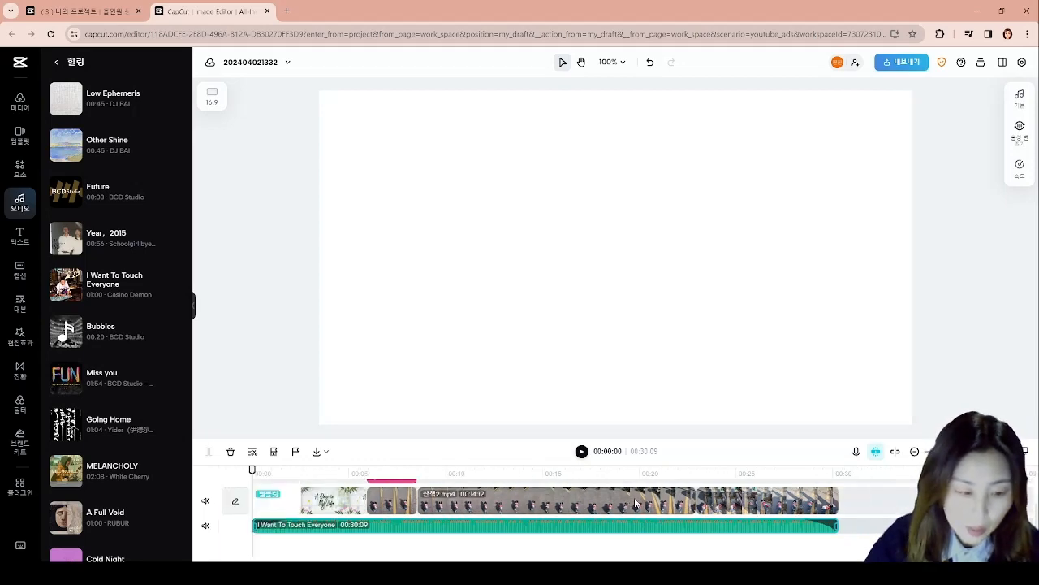
pyautogui.click(582, 451)
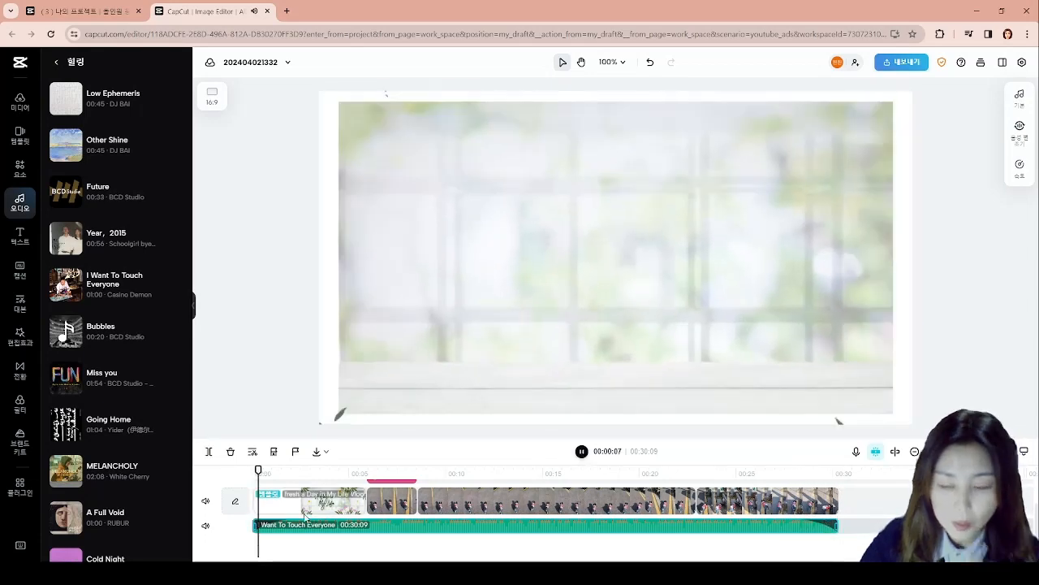
pyautogui.click(582, 453)
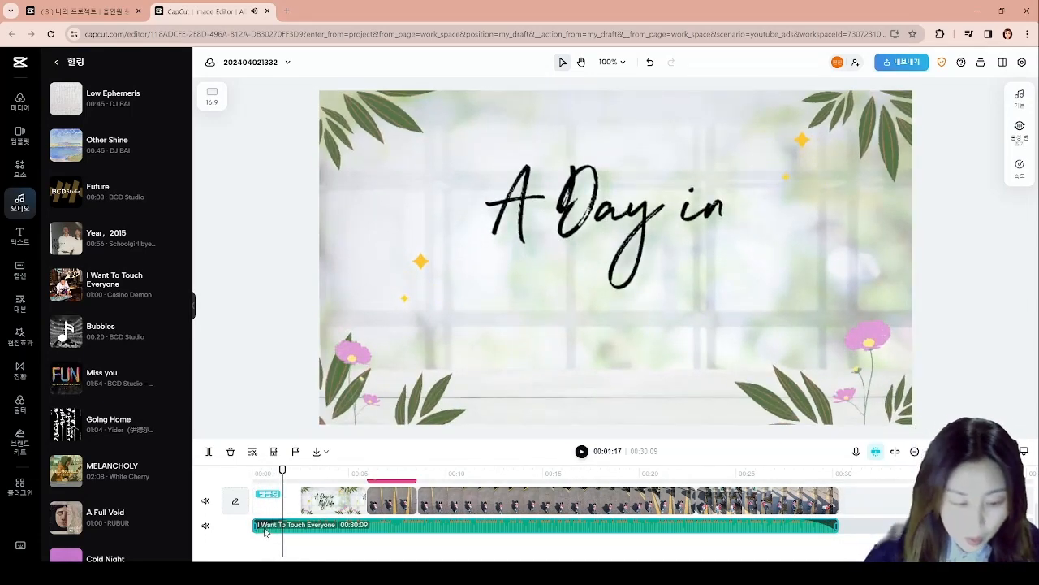
pyautogui.moveTo(255, 527); pyautogui.dragTo(366, 538)
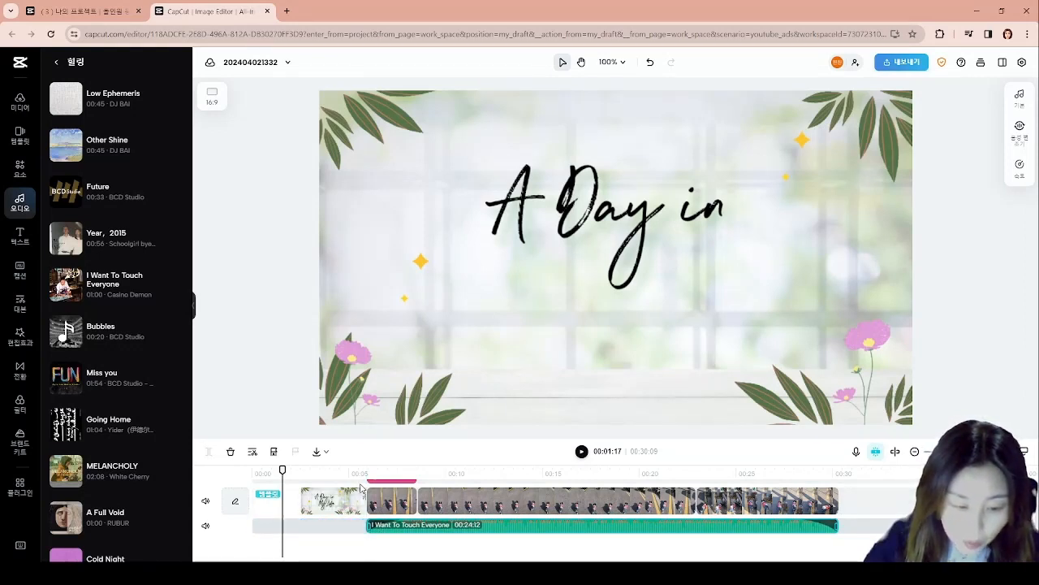
# - Play the timeline from the start through the sticker segment to check the music's entry, and return to the beginning
pyautogui.moveTo(281, 468); pyautogui.dragTo(252, 469)
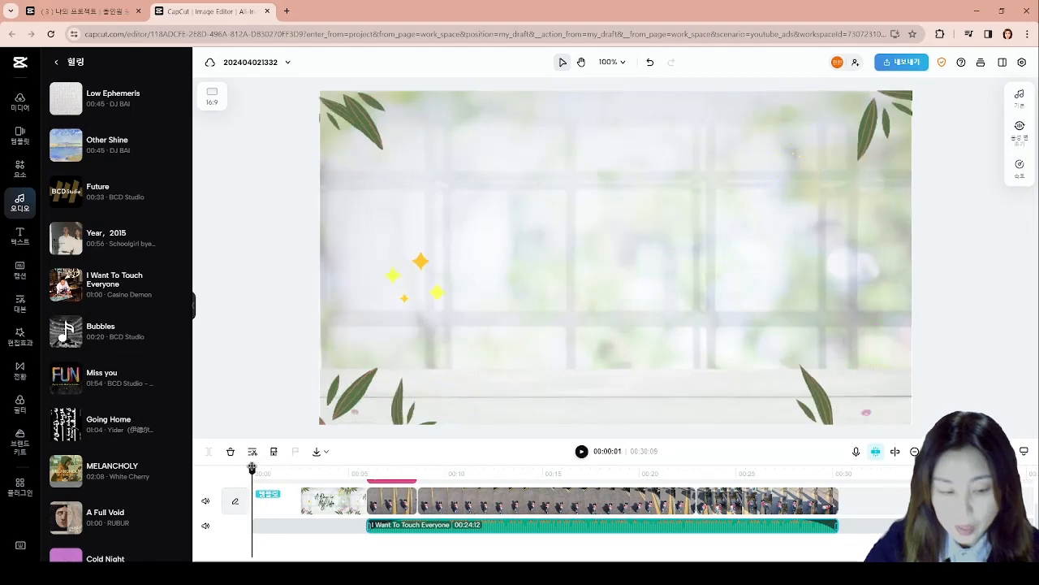
pyautogui.click(581, 451)
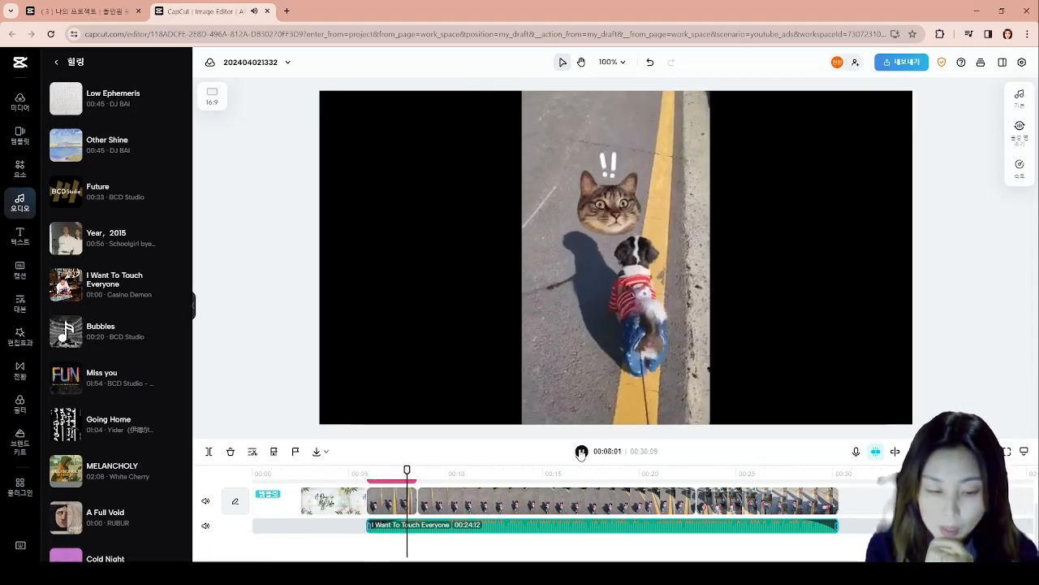
pyautogui.click(581, 452)
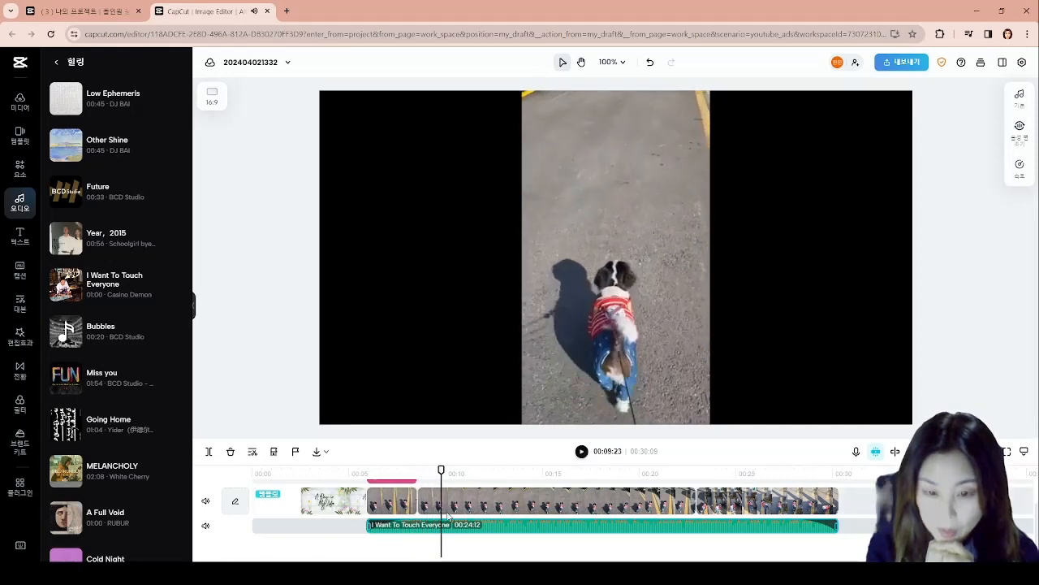
pyautogui.moveTo(441, 470); pyautogui.dragTo(254, 474)
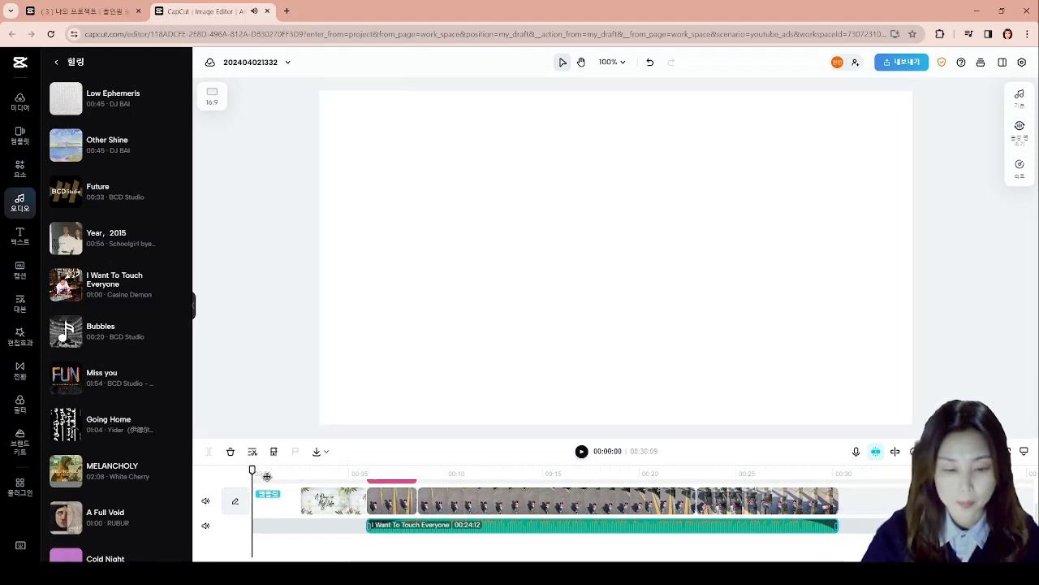
# - Add the pink "완전 좋아~" text template from the 버라이어티 category at the start of the timeline
pyautogui.click(19, 235)
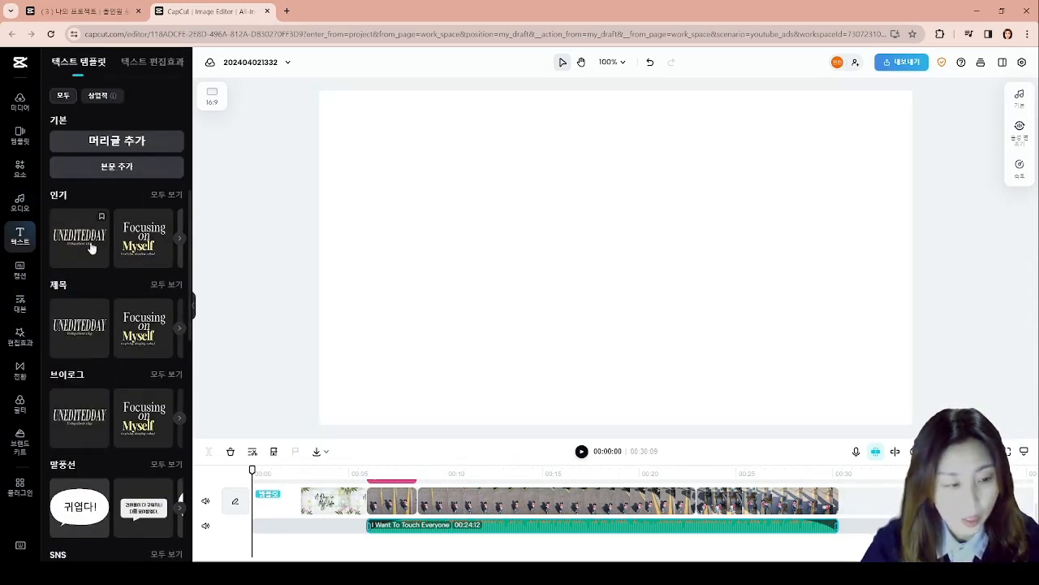
pyautogui.scroll(-5, 140, 338)
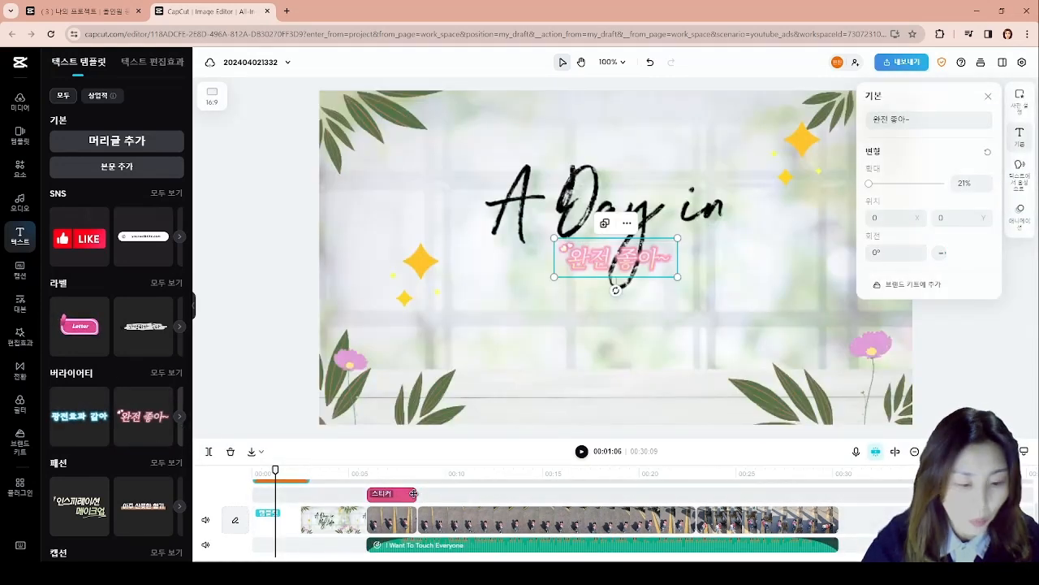
pyautogui.click(596, 256)
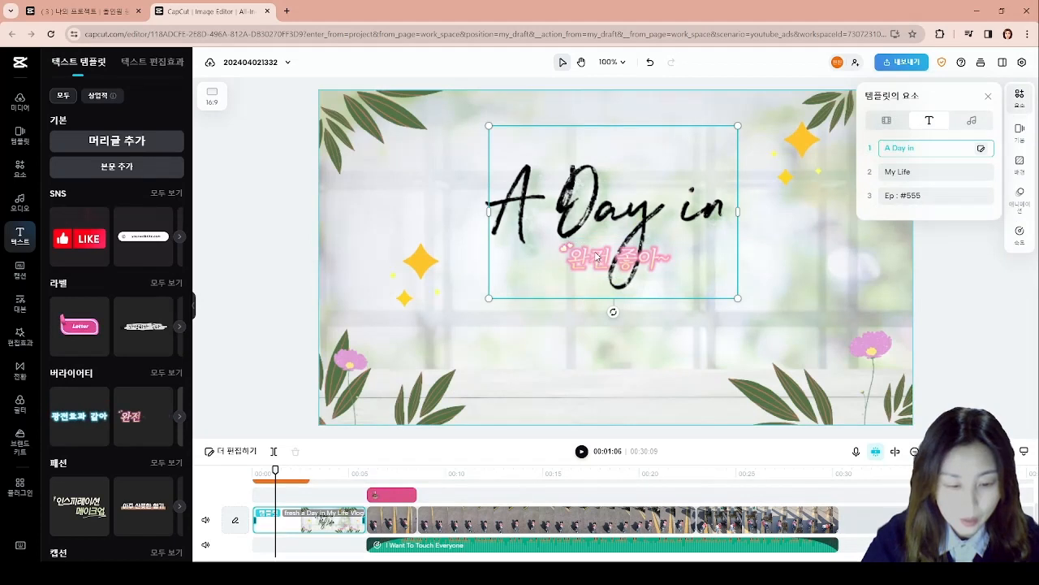
# - Apply the first "안으로 반동" entrance animation to the cat sticker
pyautogui.click(395, 496)
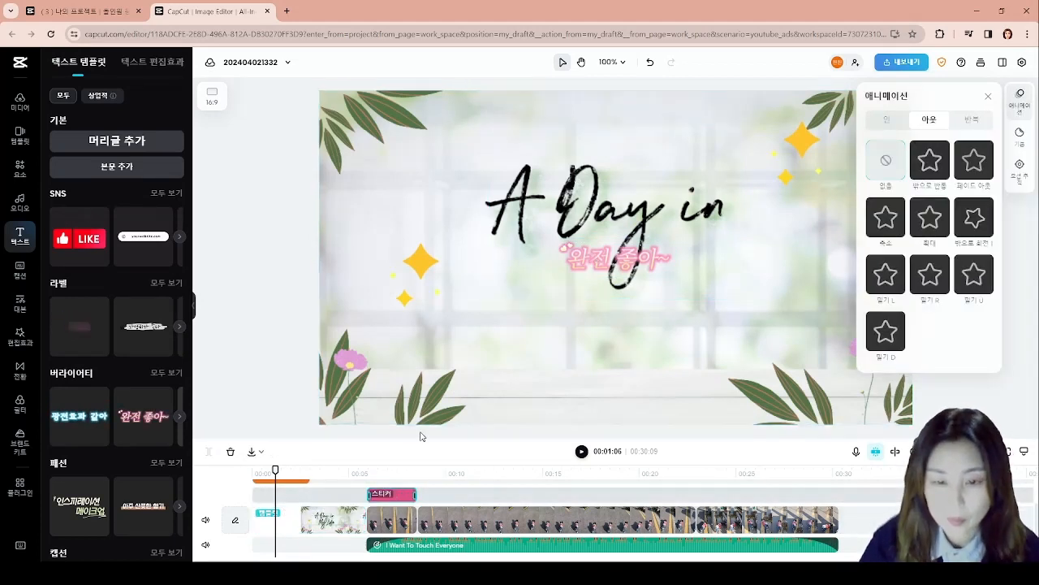
pyautogui.click(887, 119)
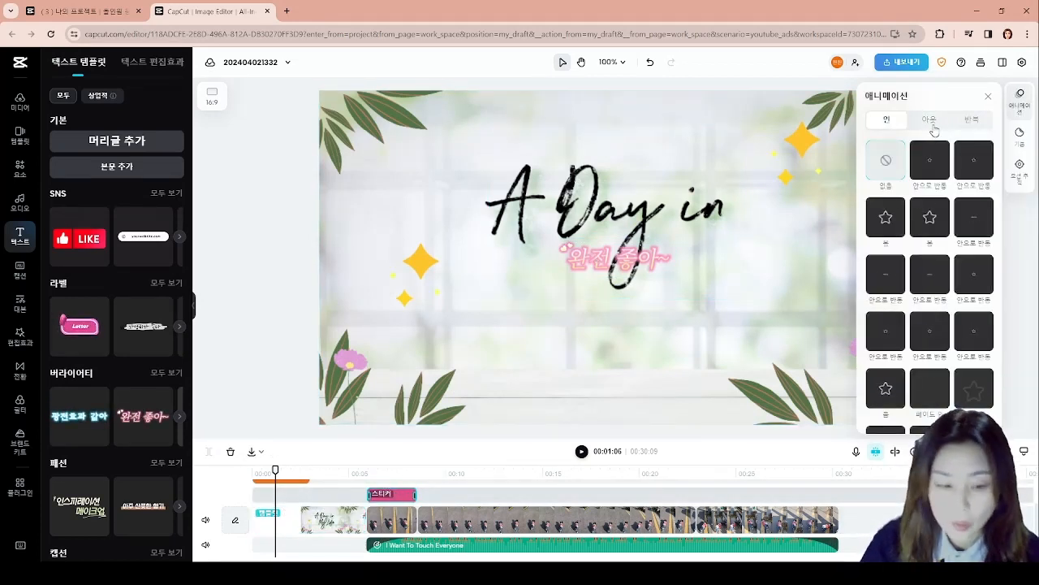
pyautogui.click(938, 163)
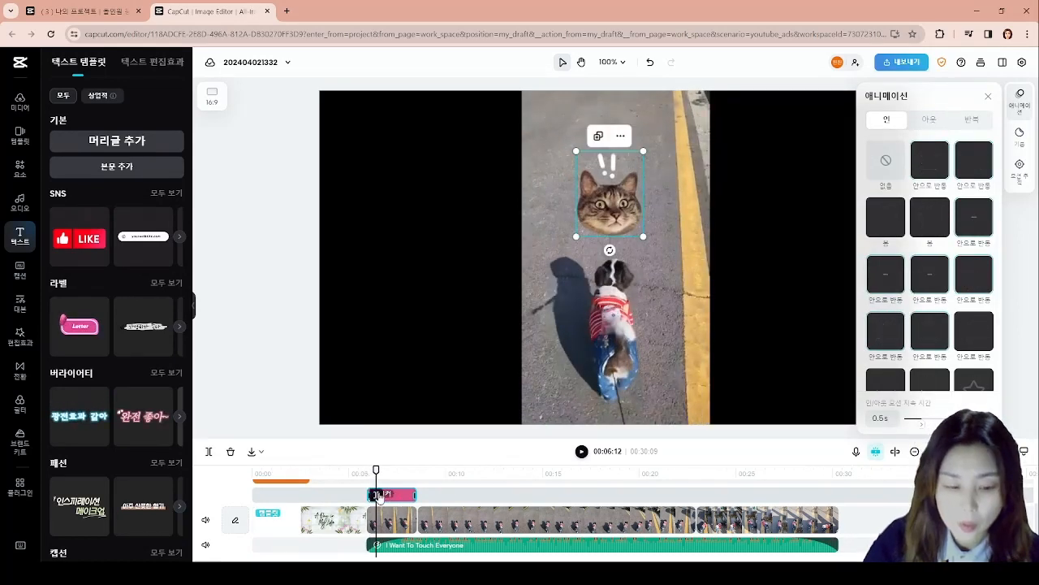
# - Move the text template clip above the cat sticker's clip on the timeline and place its text near the bottom of the frame
pyautogui.scroll(-1, 385, 497)
pyautogui.scroll(1, 388, 546)
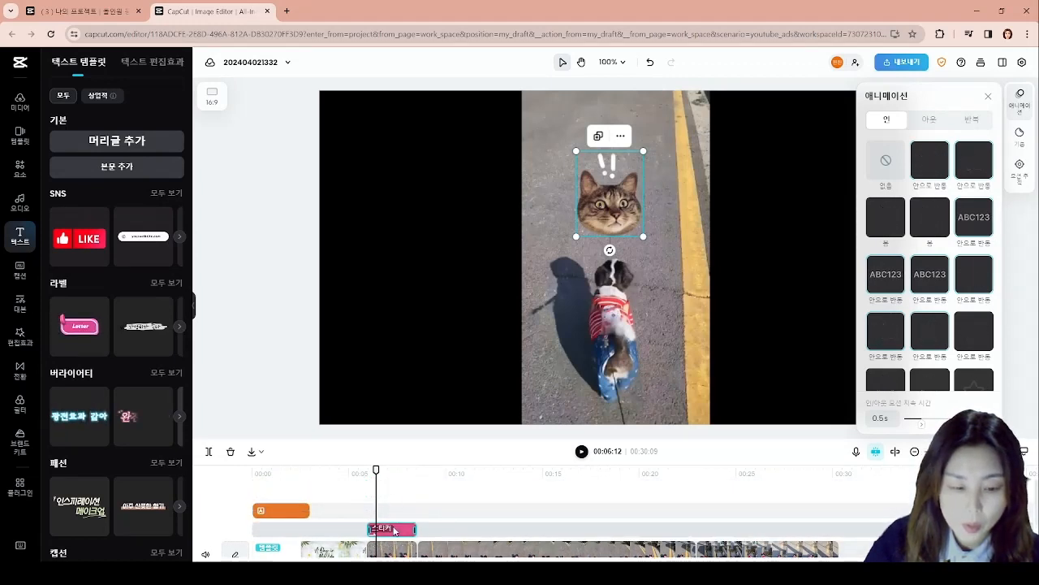
pyautogui.moveTo(380, 532)
pyautogui.mouseDown()
pyautogui.moveTo(439, 533)
pyautogui.moveTo(383, 533)
pyautogui.mouseUp()
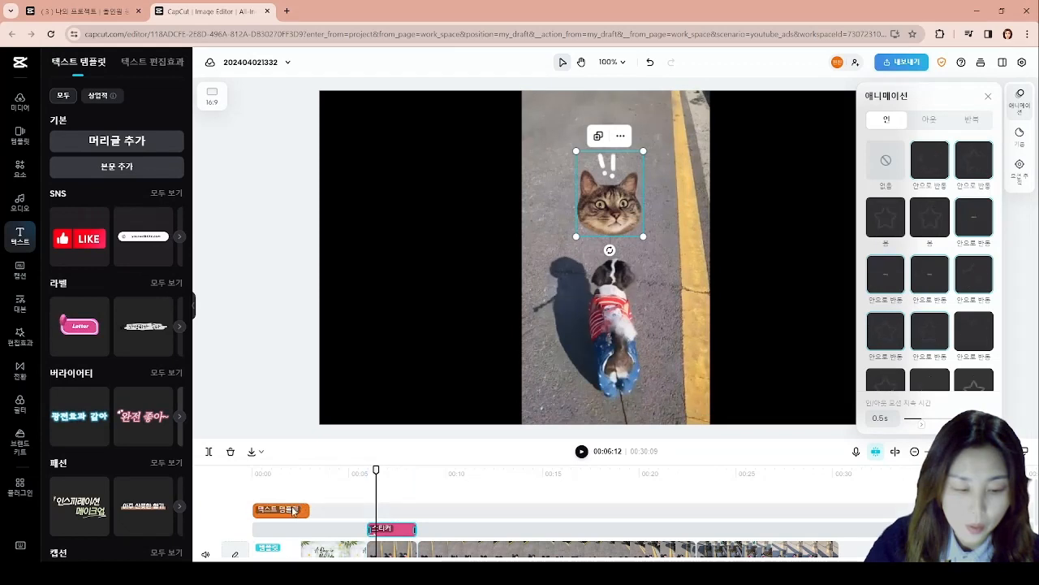
pyautogui.moveTo(292, 510); pyautogui.dragTo(407, 513)
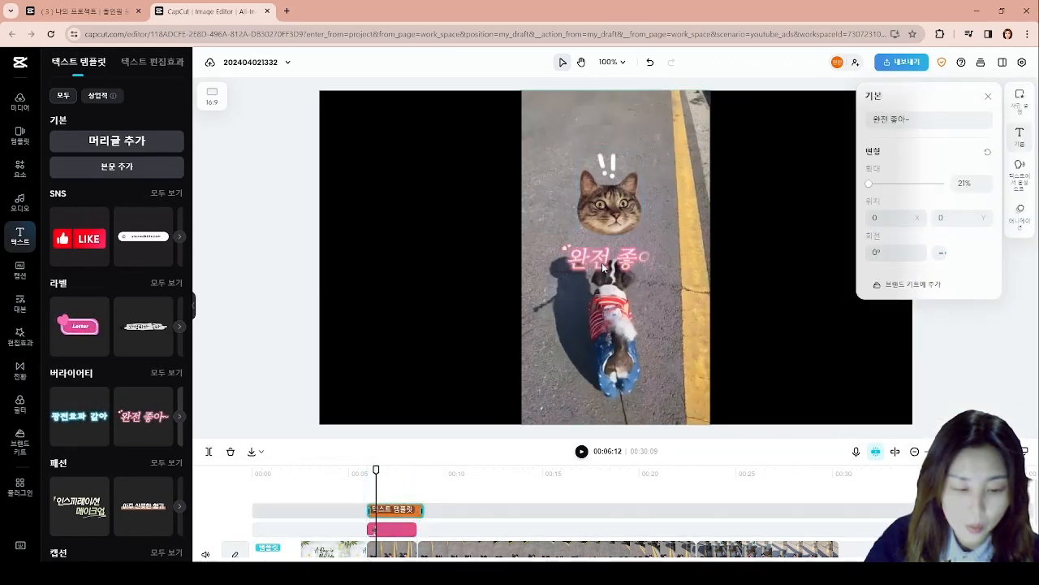
pyautogui.moveTo(601, 263); pyautogui.dragTo(601, 397)
# - Replace the text template's wording with "내 길은 내가 만든다"
pyautogui.write('내가')
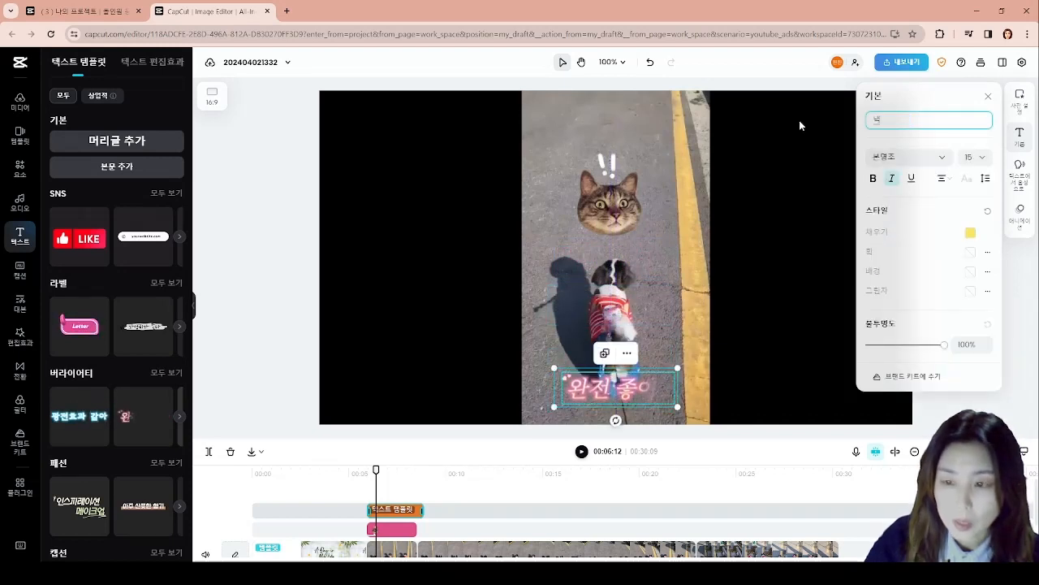
pyautogui.press('BackSpace')
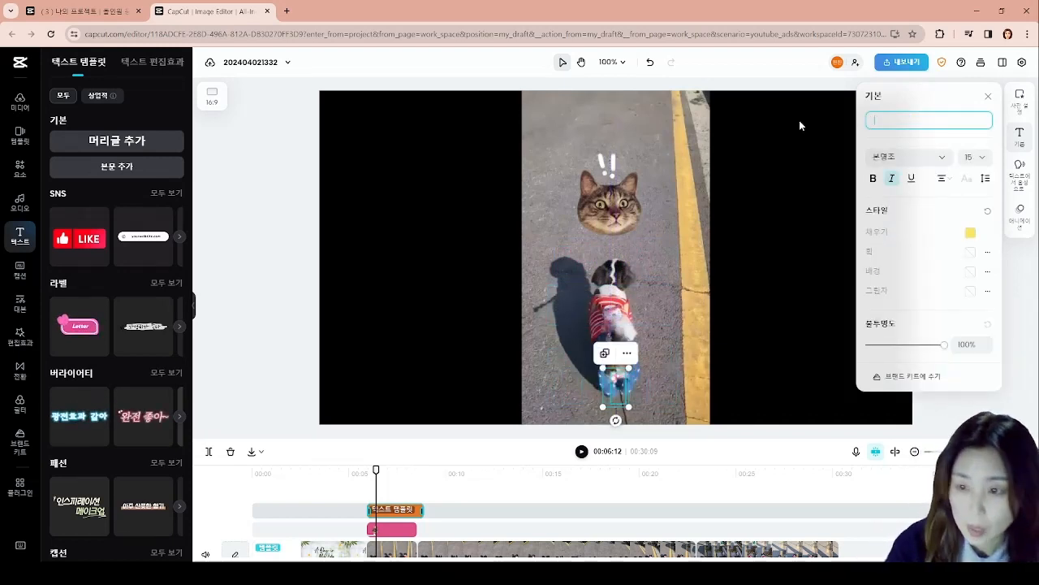
pyautogui.write('게')
pyautogui.press('BackSpace')
pyautogui.write('길은 내가 ㄷ')
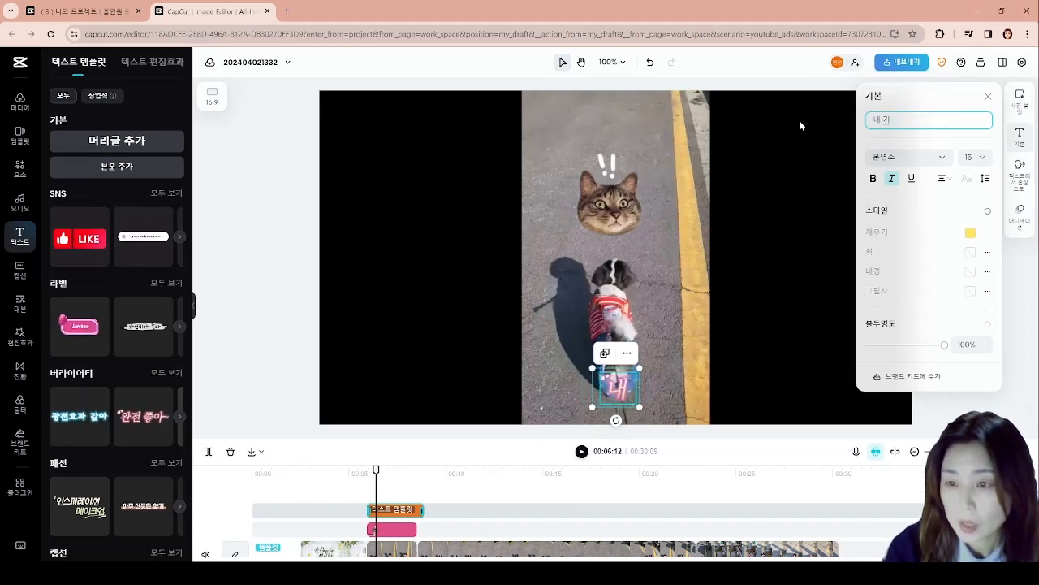
pyautogui.write('만든다')
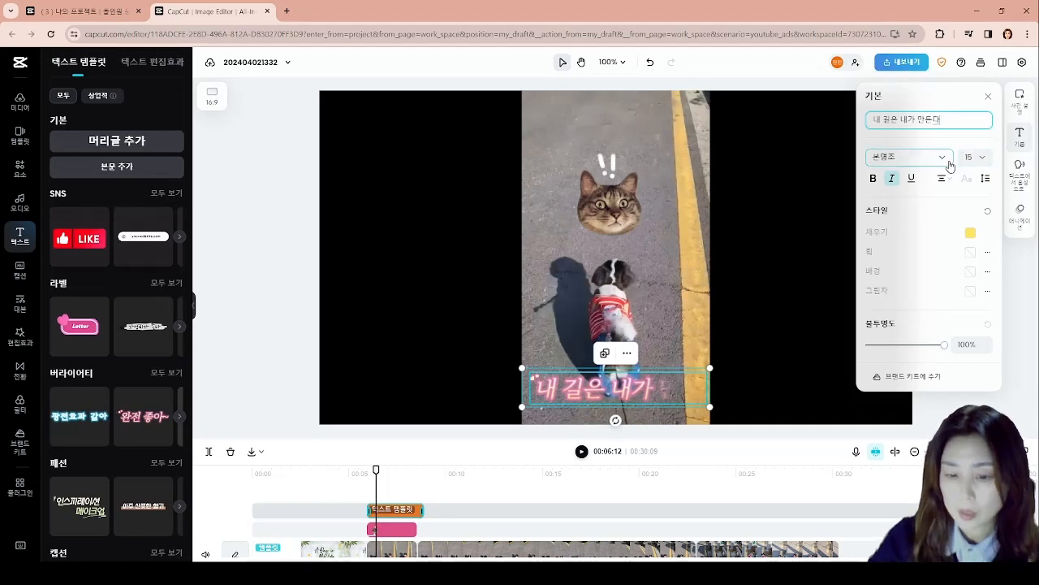
# - Try the 나눔바른펜 font on the caption and change it to 신영복체
pyautogui.click(946, 158)
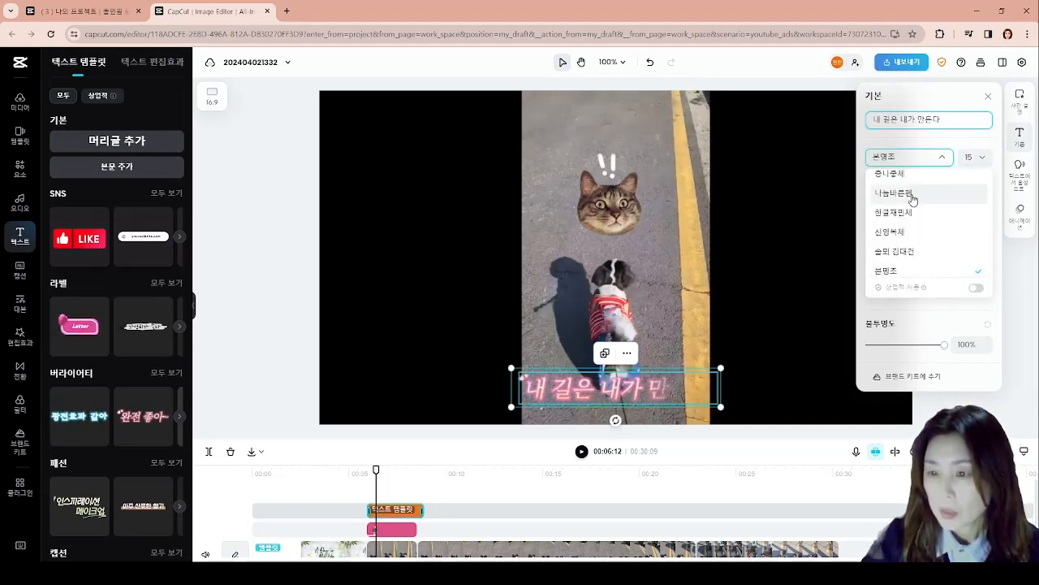
pyautogui.click(859, 246)
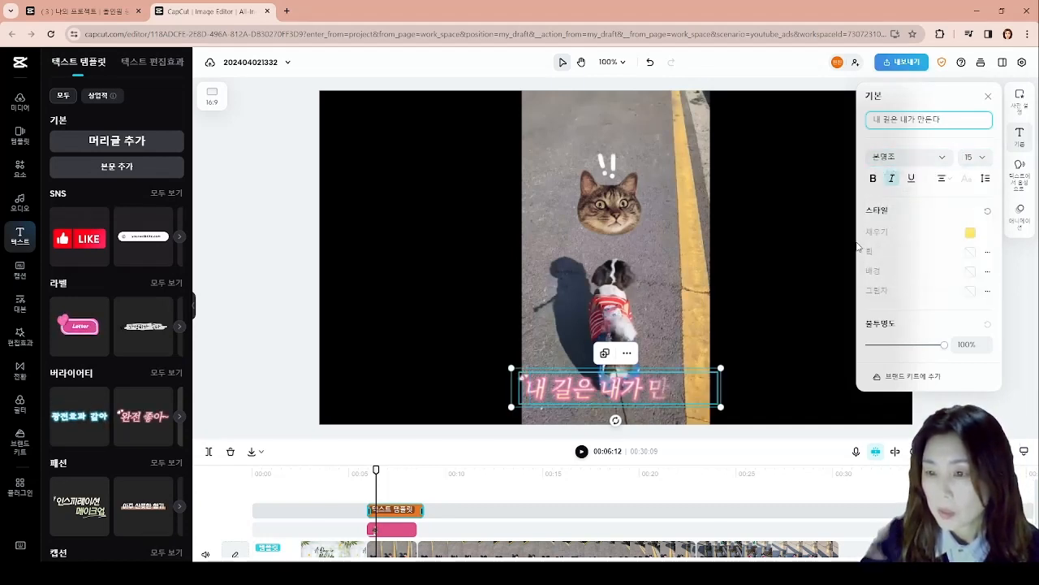
pyautogui.click(938, 157)
pyautogui.scroll(-5, 916, 260)
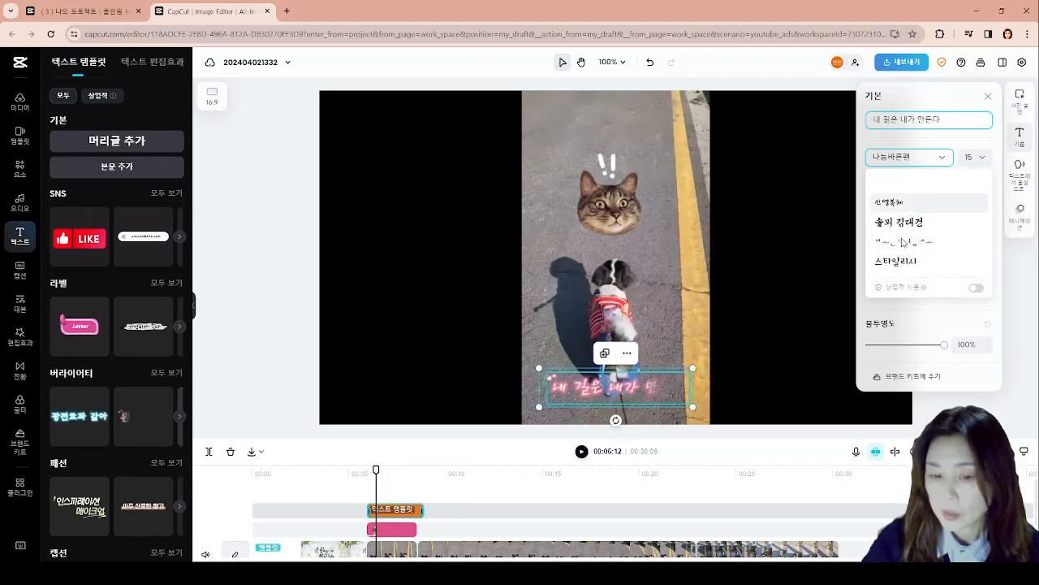
pyautogui.click(910, 209)
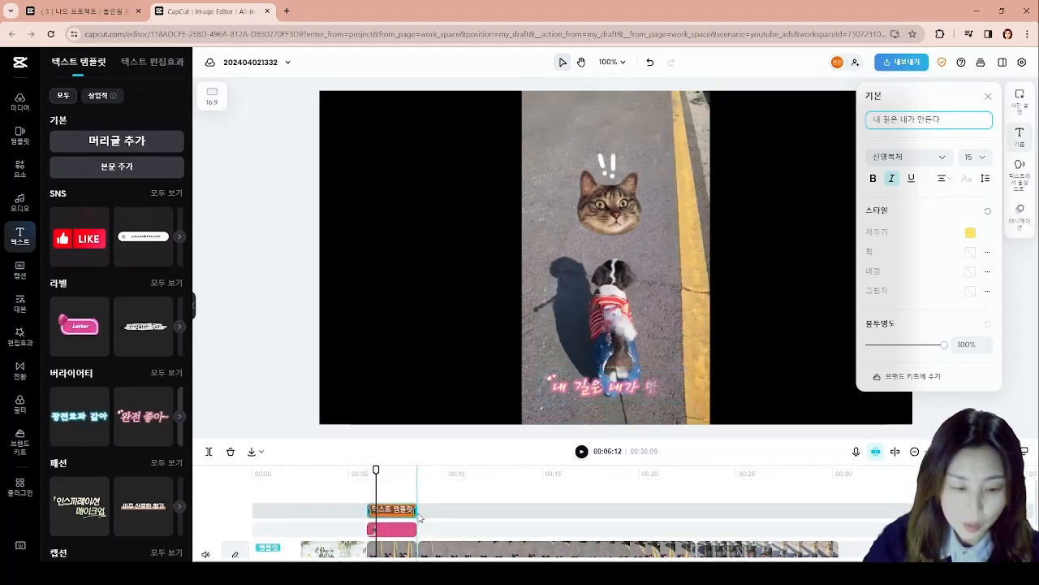
# - Shorten the caption clip and move it to where the cat sticker ends, and play from about 3 seconds to check it
pyautogui.moveTo(410, 510); pyautogui.dragTo(449, 510)
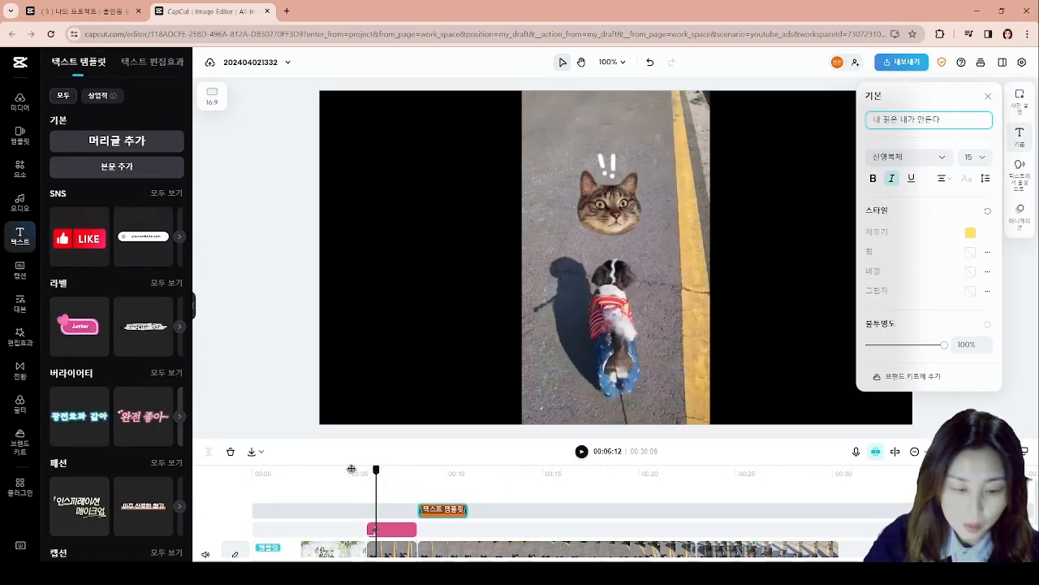
pyautogui.click(308, 471)
pyautogui.press('space')
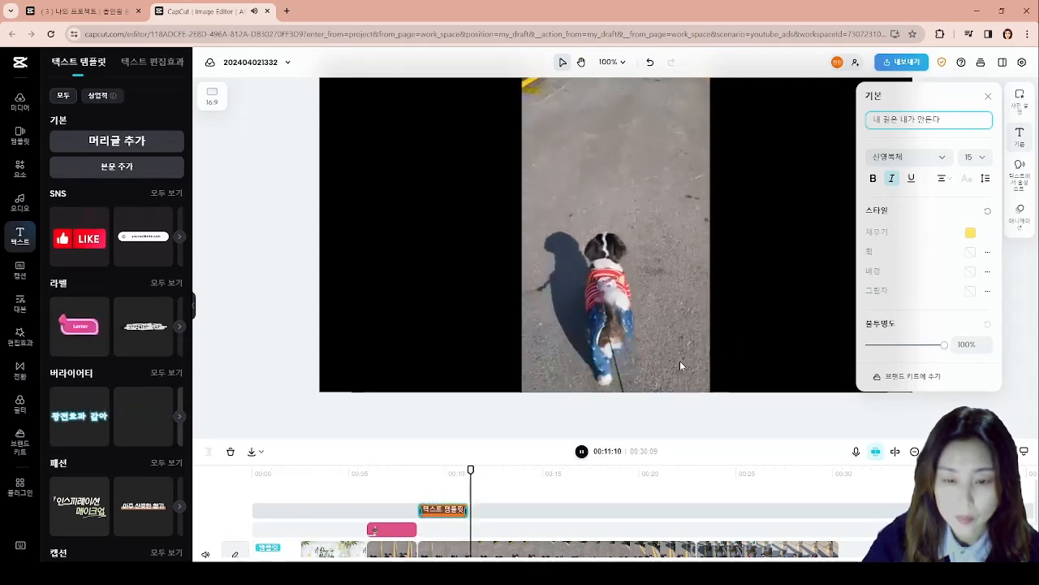
pyautogui.click(742, 408)
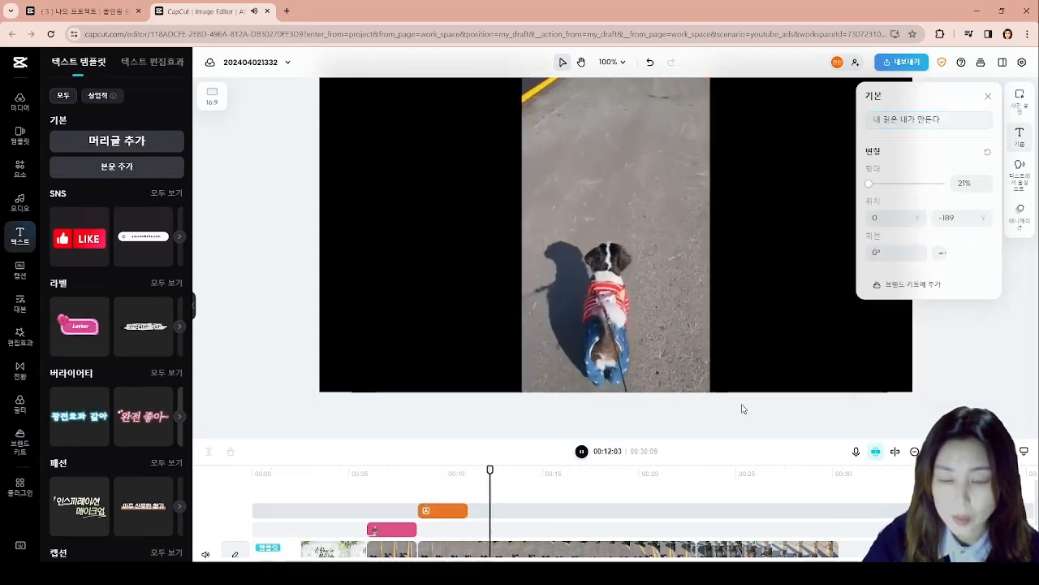
pyautogui.click(581, 453)
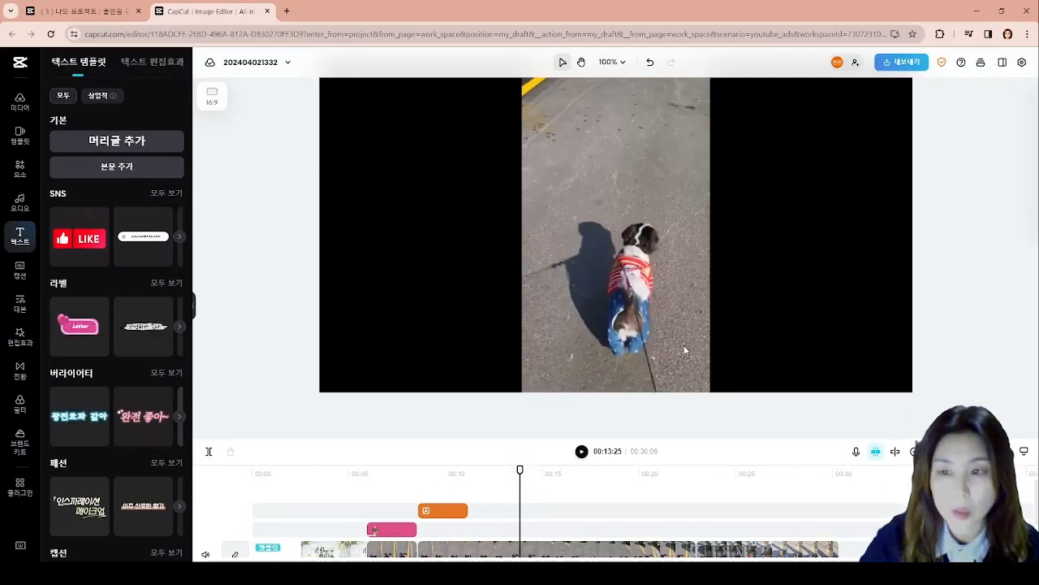
# - Return the playhead to the start of the timeline and open the export settings for downloading the video
pyautogui.moveTo(520, 469); pyautogui.dragTo(244, 473)
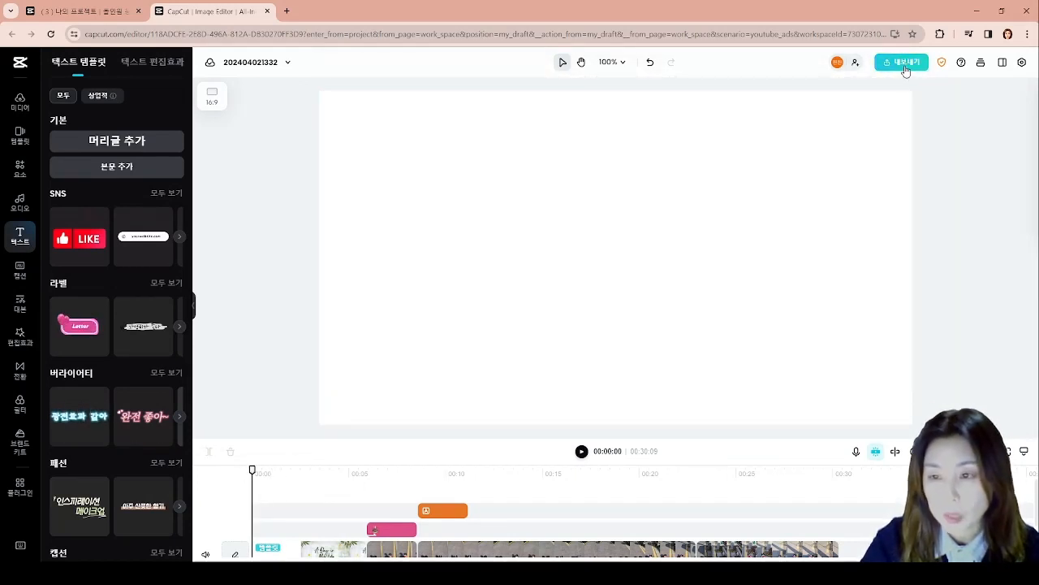
pyautogui.click(907, 69)
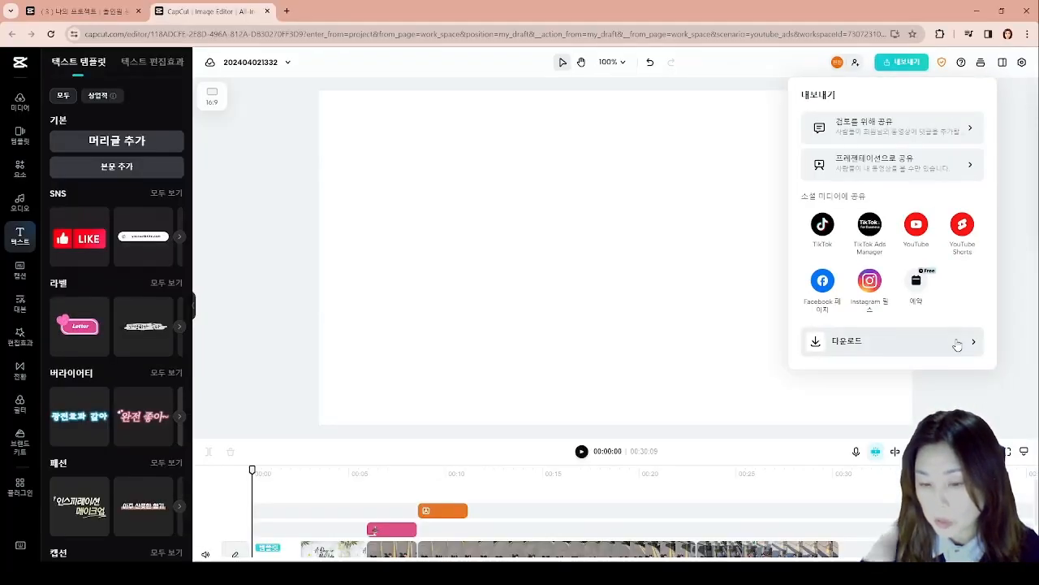
pyautogui.click(879, 504)
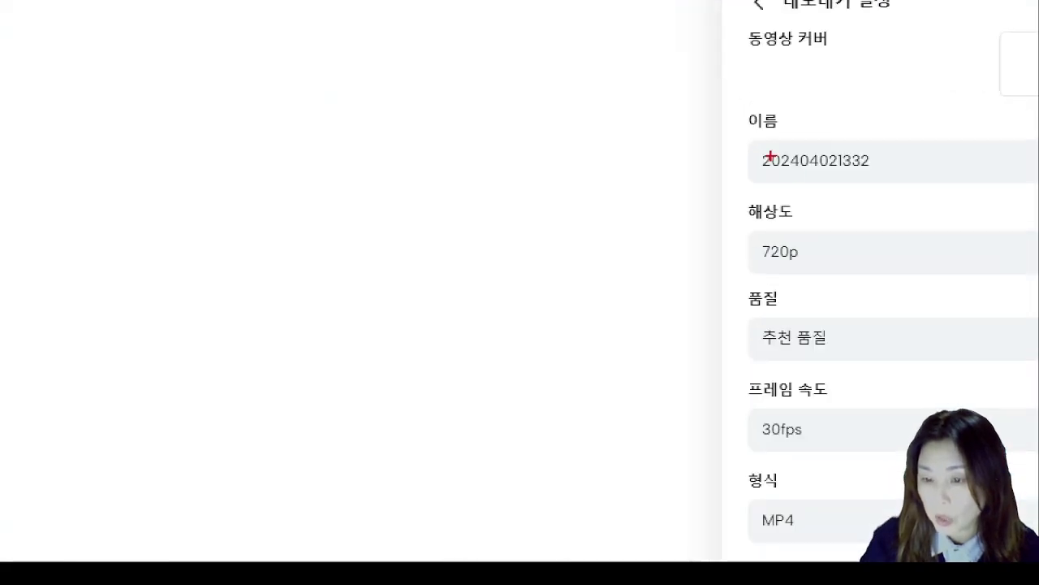
pyautogui.moveTo(749, 136); pyautogui.dragTo(881, 177)
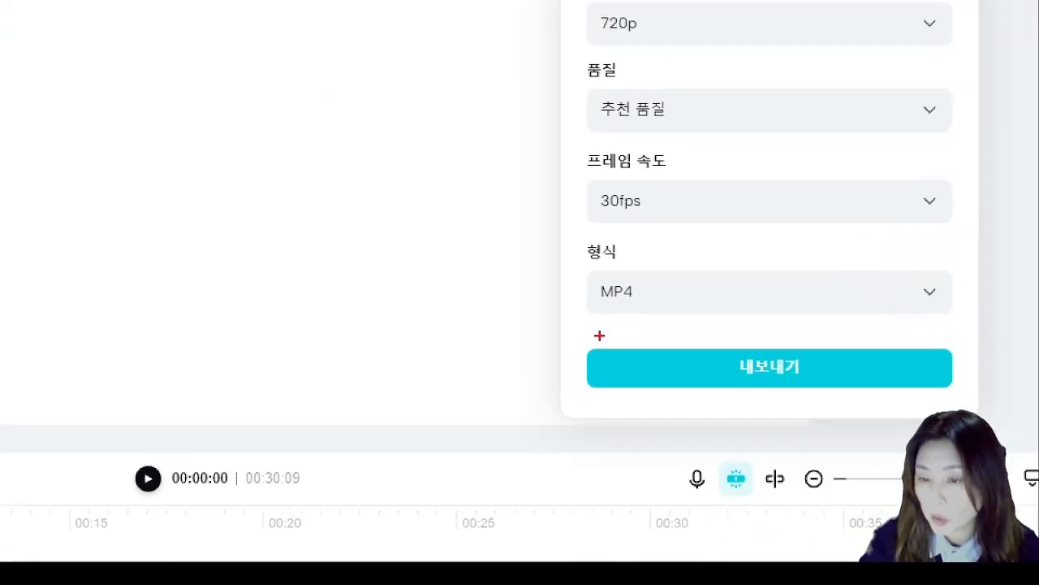
pyautogui.moveTo(588, 273); pyautogui.dragTo(664, 305)
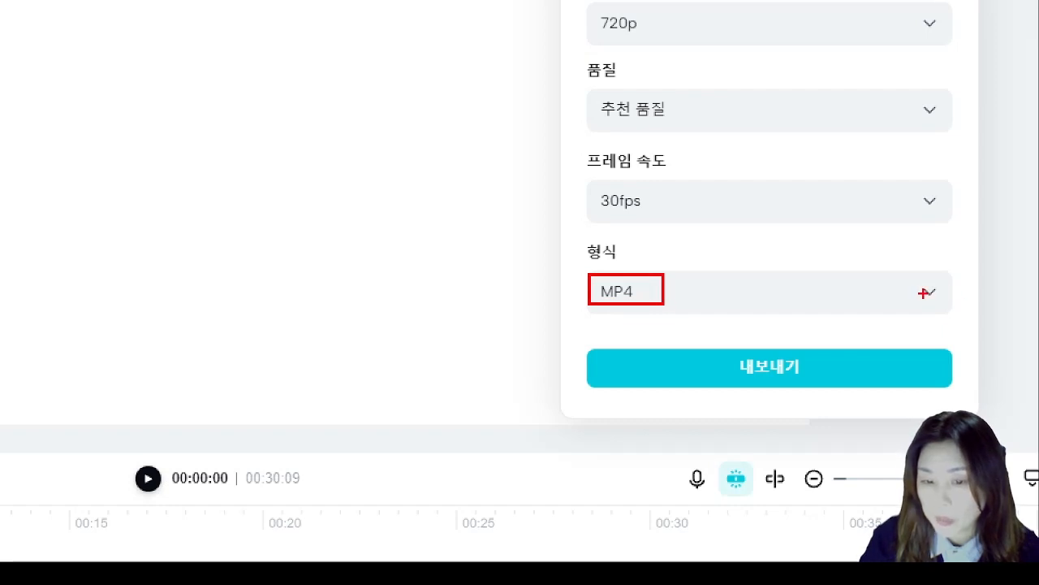
pyautogui.moveTo(728, 350); pyautogui.dragTo(839, 383)
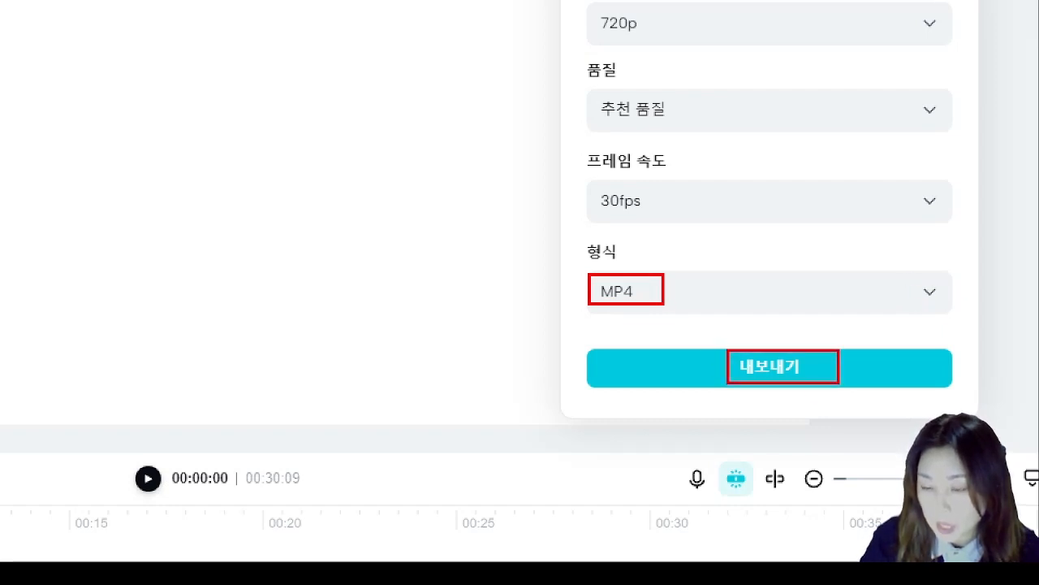